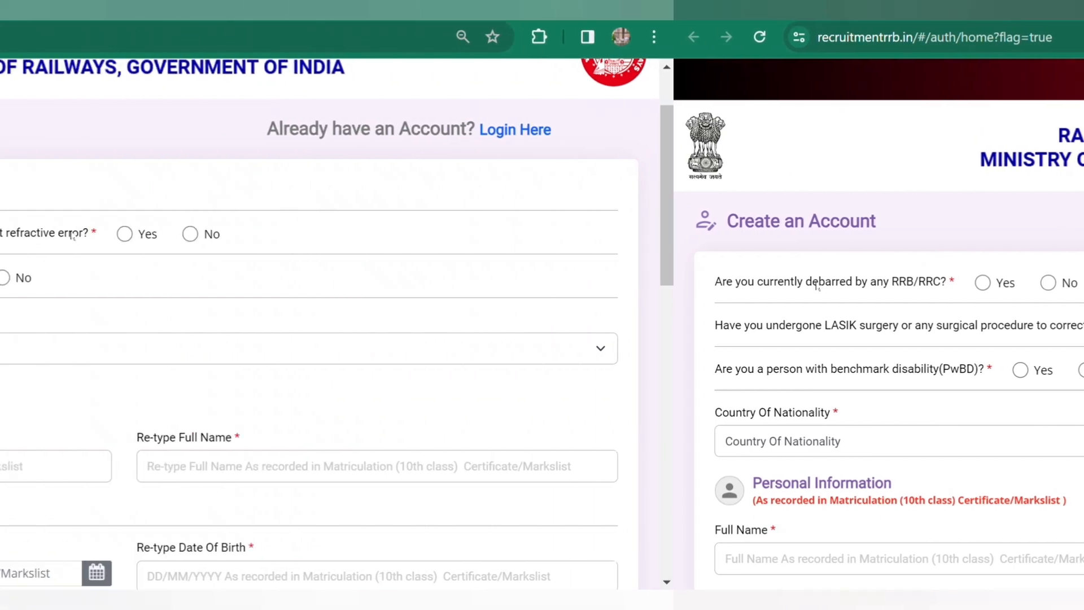
Answer No to the debarment, LASIK surgery and benchmark disability questions, and set the country of nationality to India
{"action": "left_click", "coordinate": [602, 235]}
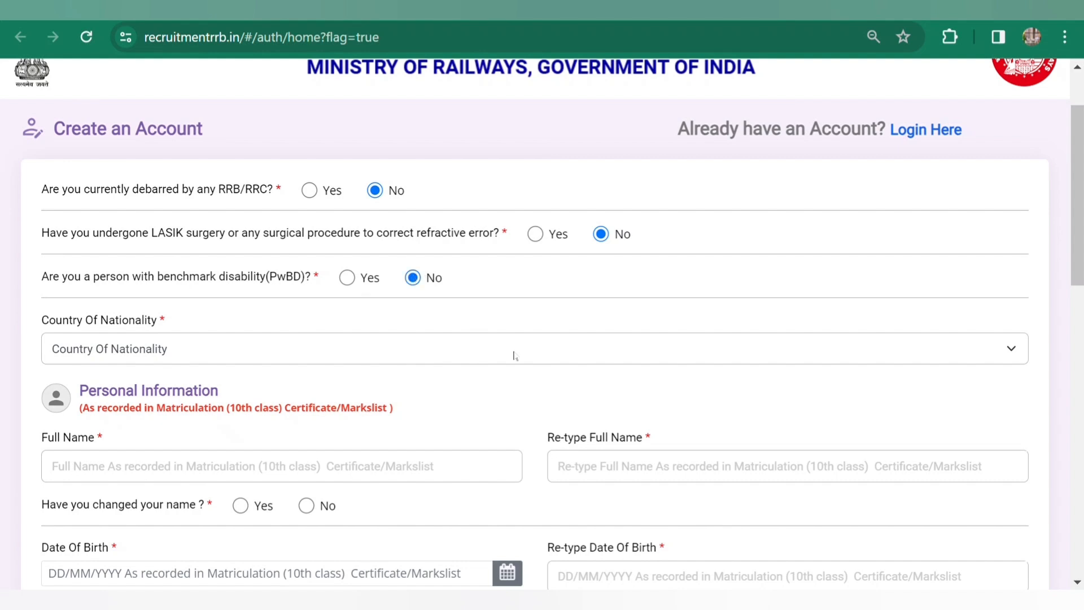
{"action": "scroll", "coordinate": [487, 401], "scroll_direction": "down", "scroll_amount": 2}
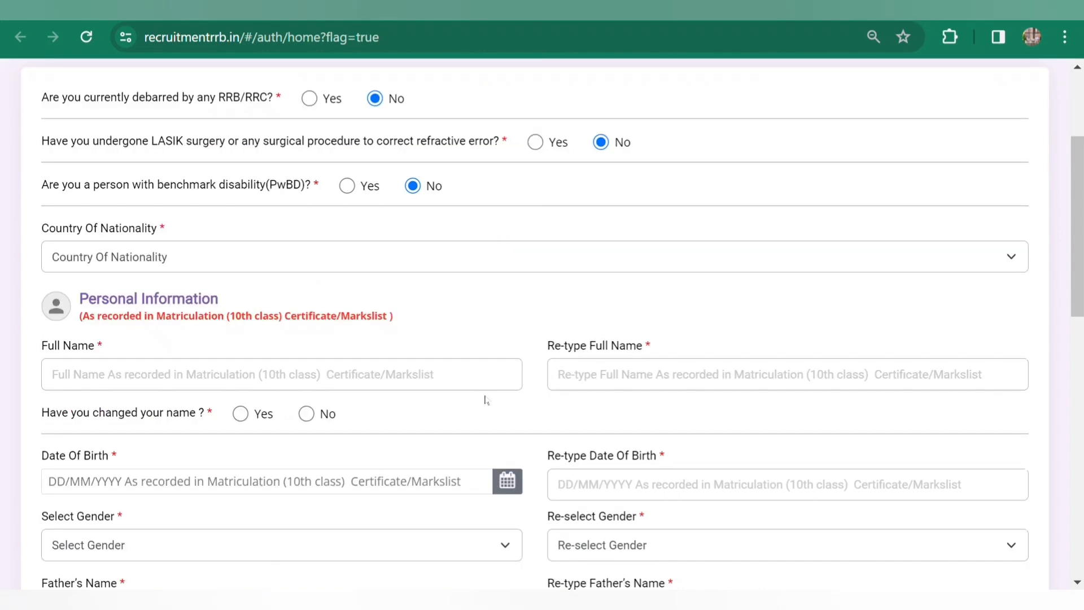
{"action": "left_click", "coordinate": [141, 263]}
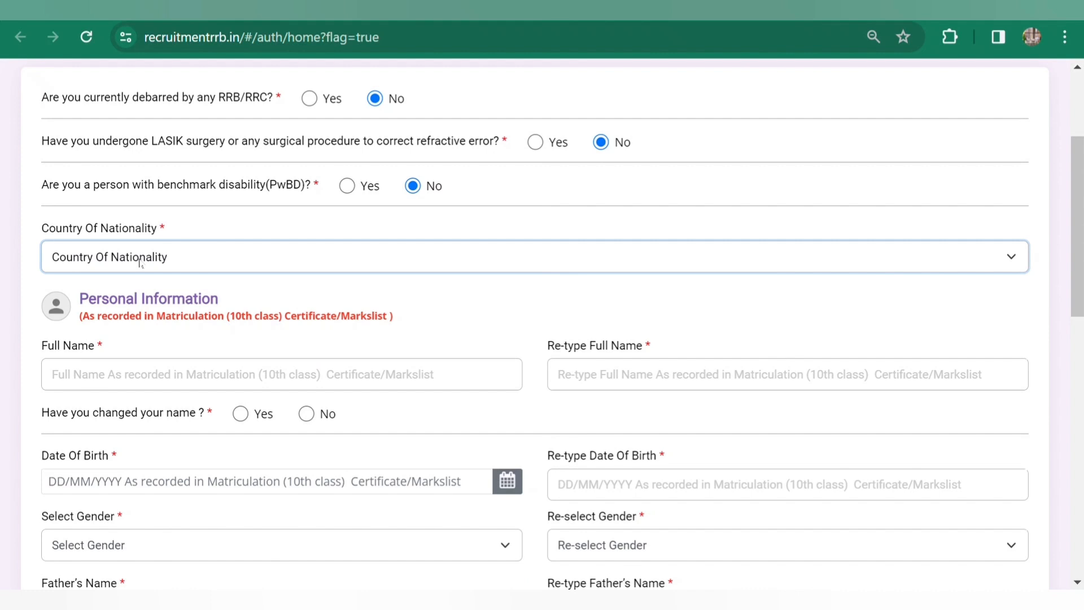
{"action": "left_click", "coordinate": [142, 297]}
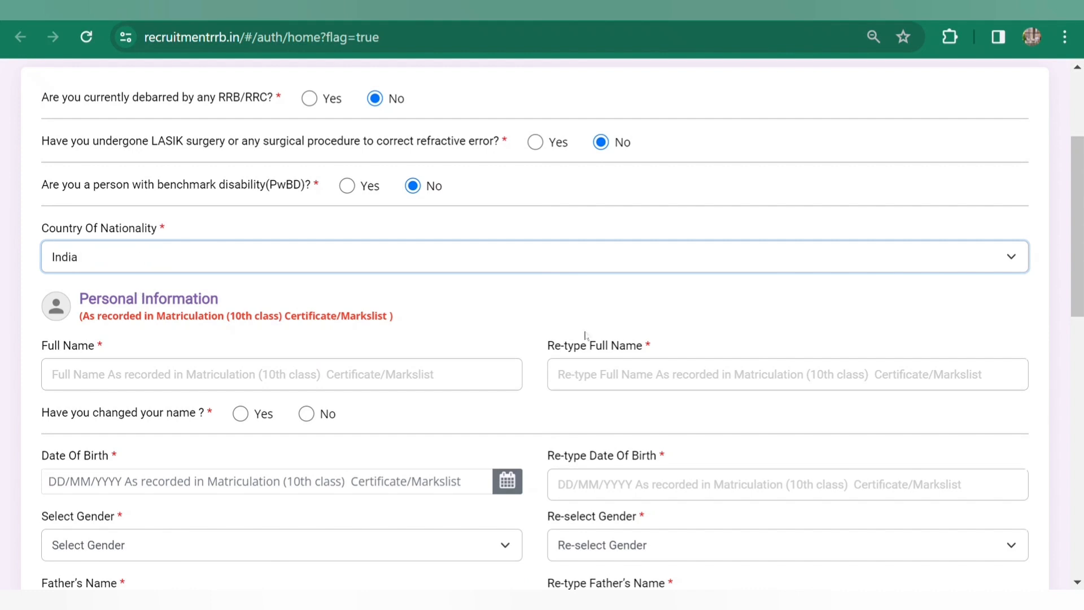
Answer No to the question about having changed the name in the Personal Information section
{"action": "scroll", "coordinate": [548, 351], "scroll_direction": "down", "scroll_amount": 2}
{"action": "scroll", "coordinate": [547, 351], "scroll_direction": "down", "scroll_amount": 2}
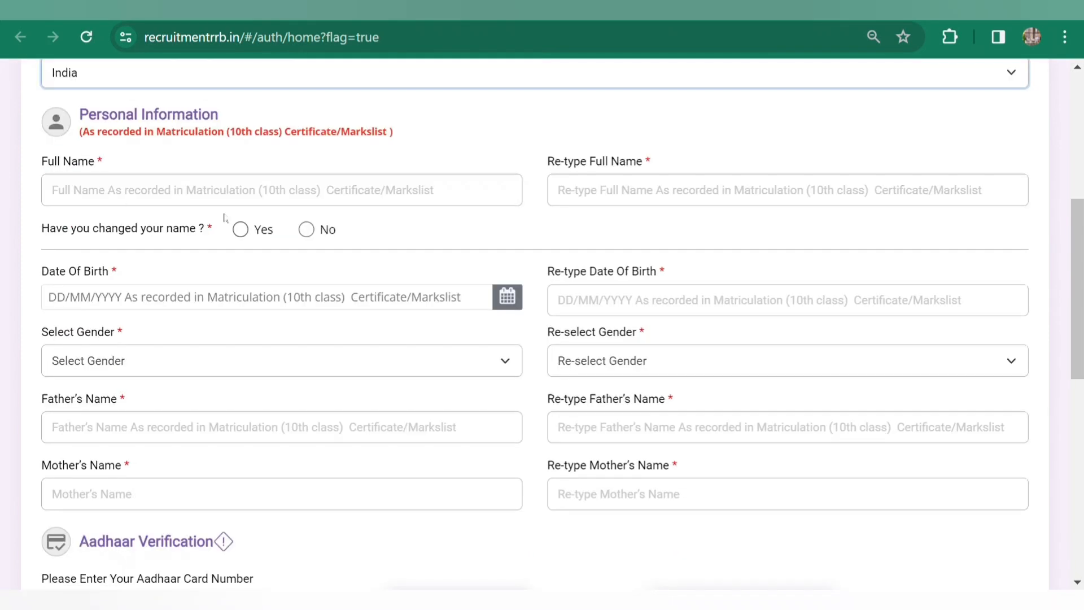
{"action": "left_click", "coordinate": [208, 198]}
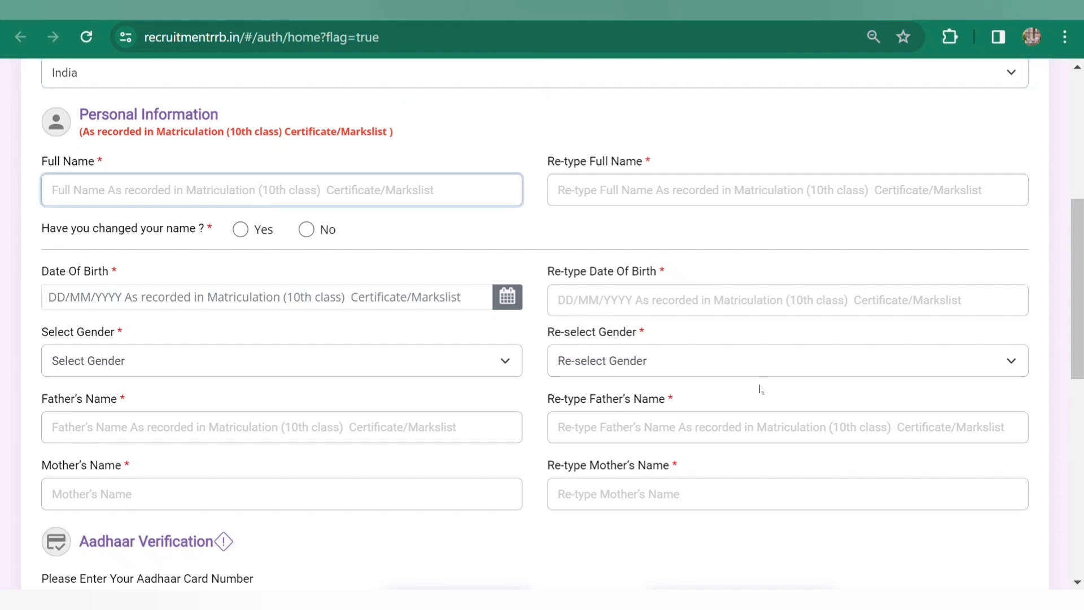
{"action": "left_click", "coordinate": [632, 195]}
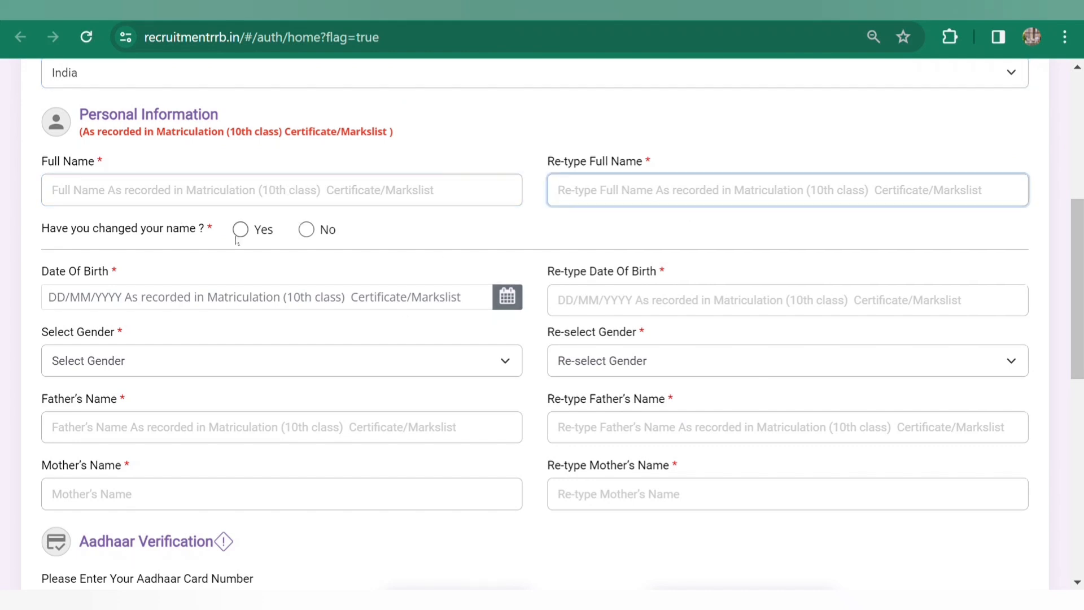
{"action": "left_click", "coordinate": [307, 230]}
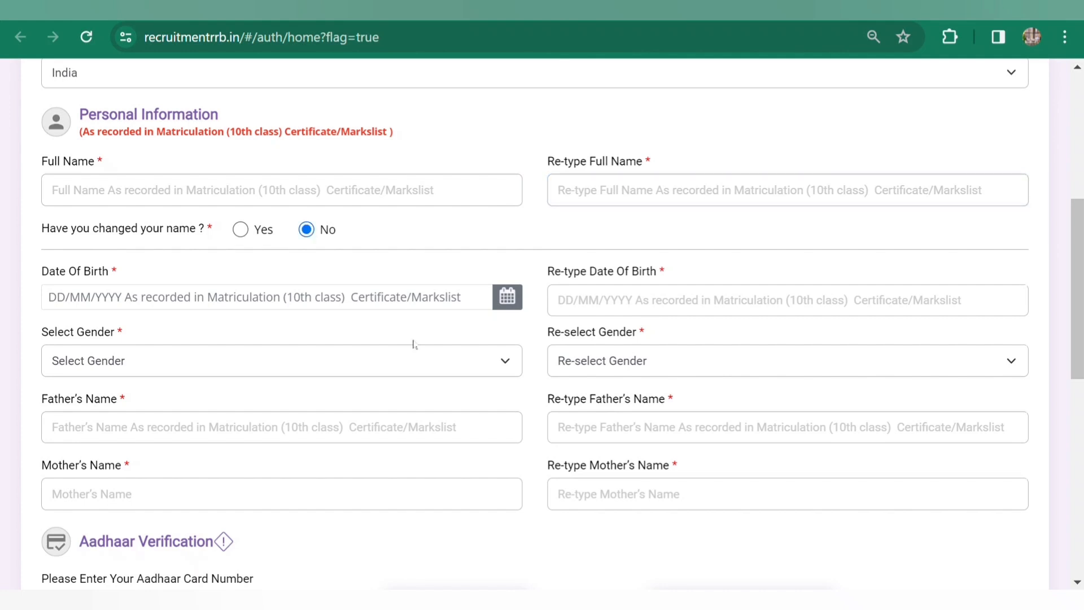
Examine the date of birth, gender, parents' names and Aadhaar verification fields of the account registration form
{"action": "left_click_drag", "start_coordinate": [49, 292], "coordinate": [124, 281]}
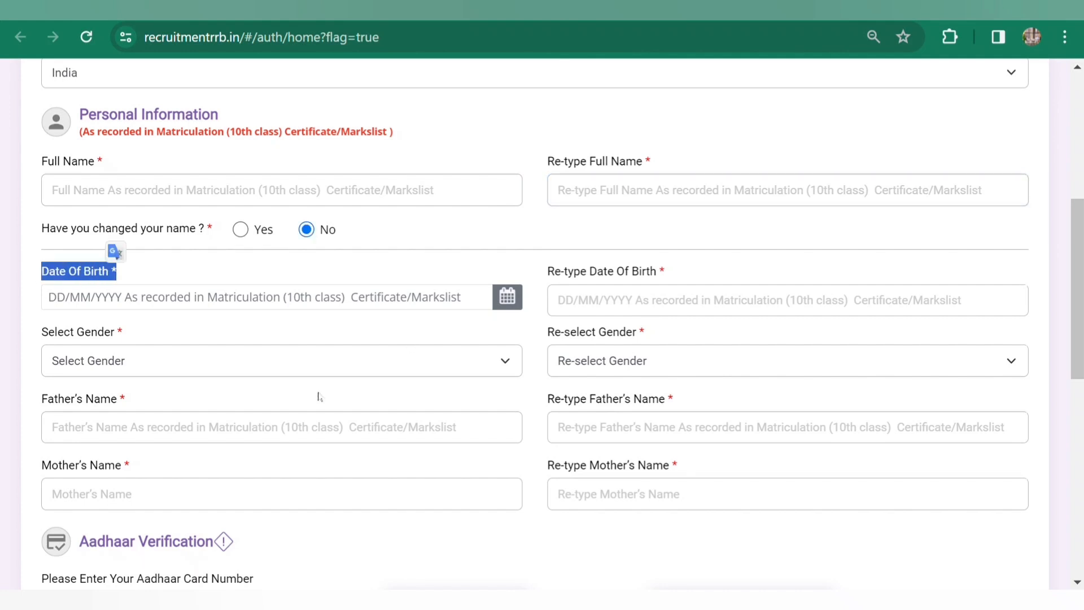
{"action": "left_click", "coordinate": [261, 272]}
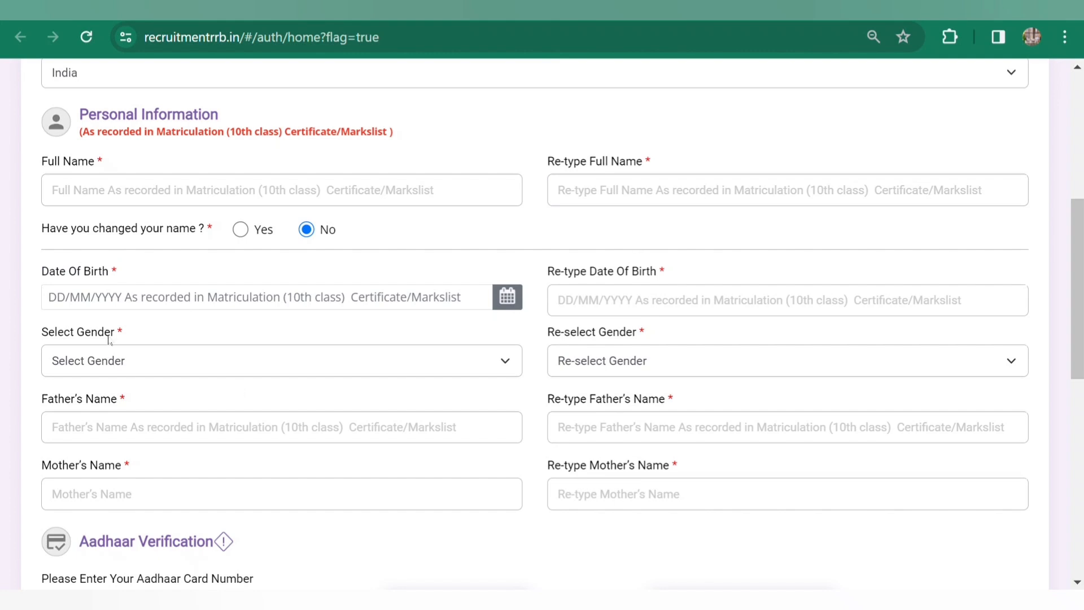
{"action": "left_click_drag", "start_coordinate": [43, 399], "coordinate": [126, 401]}
{"action": "left_click", "coordinate": [201, 403]}
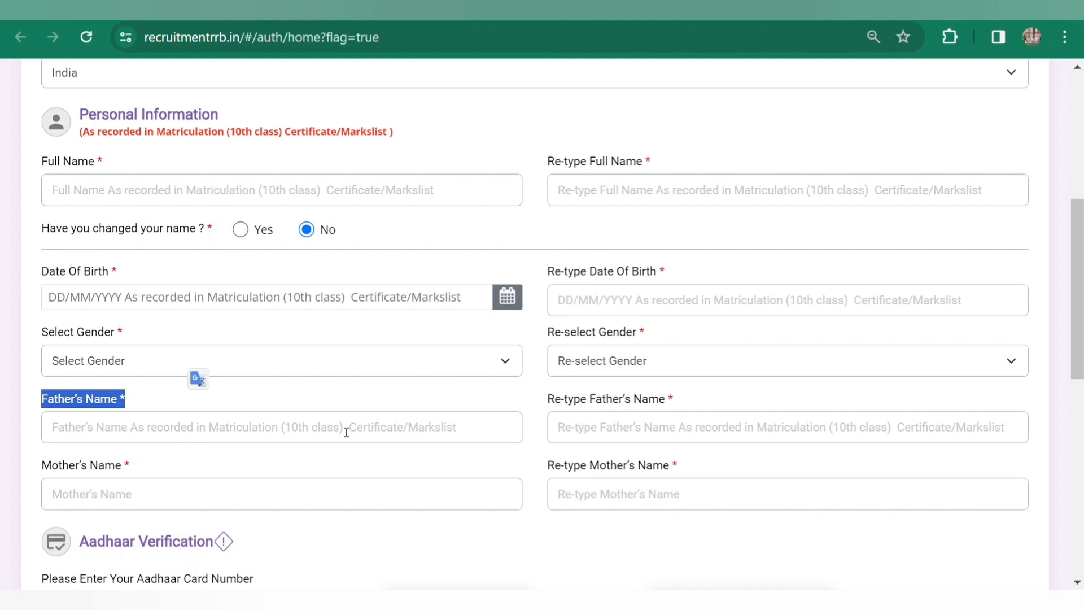
{"action": "left_click", "coordinate": [283, 400]}
{"action": "scroll", "coordinate": [392, 423], "scroll_direction": "down", "scroll_amount": 3}
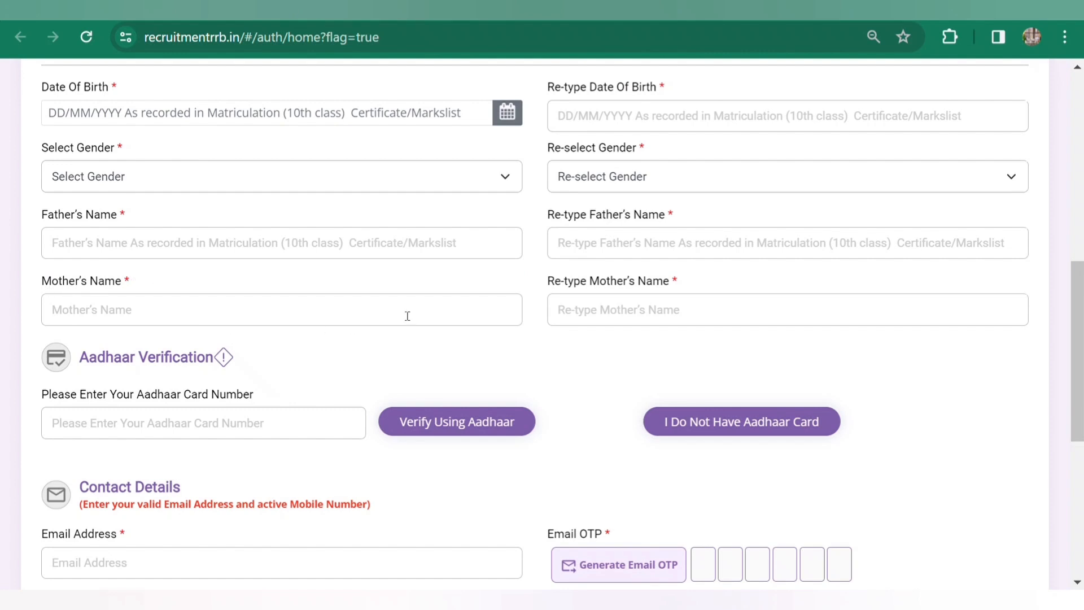
{"action": "scroll", "coordinate": [407, 316], "scroll_direction": "down", "scroll_amount": 2}
{"action": "left_click", "coordinate": [234, 334]}
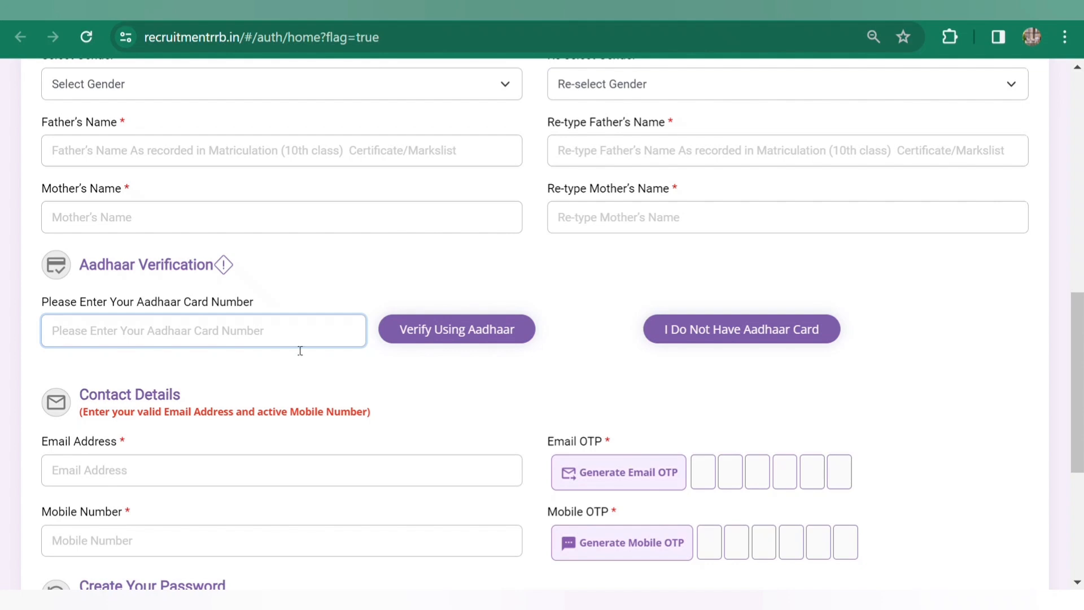
{"action": "left_click", "coordinate": [364, 385]}
Examine the contact details, OTP, password creation and captcha fields at the end of the registration form
{"action": "scroll", "coordinate": [399, 419], "scroll_direction": "down", "scroll_amount": 4}
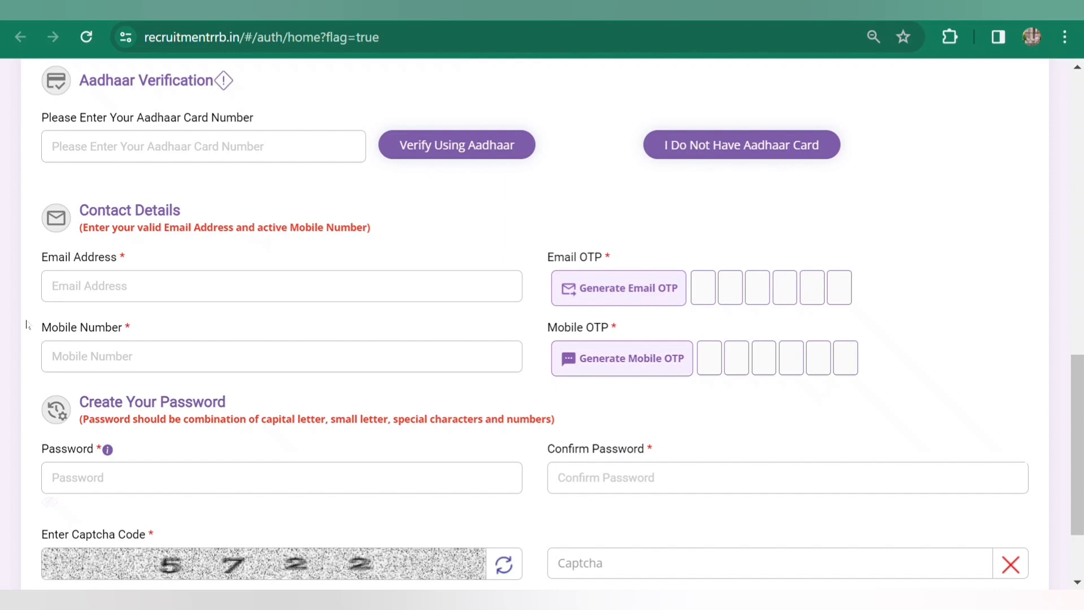
{"action": "left_click_drag", "start_coordinate": [26, 325], "coordinate": [175, 323]}
{"action": "left_click", "coordinate": [201, 347]}
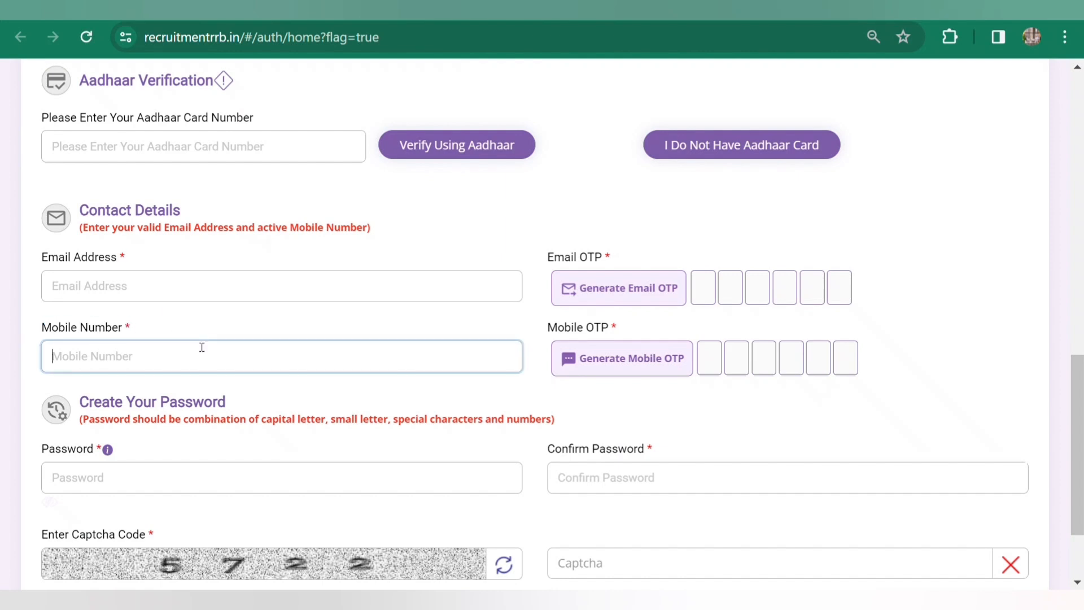
{"action": "scroll", "coordinate": [443, 357], "scroll_direction": "down", "scroll_amount": 2}
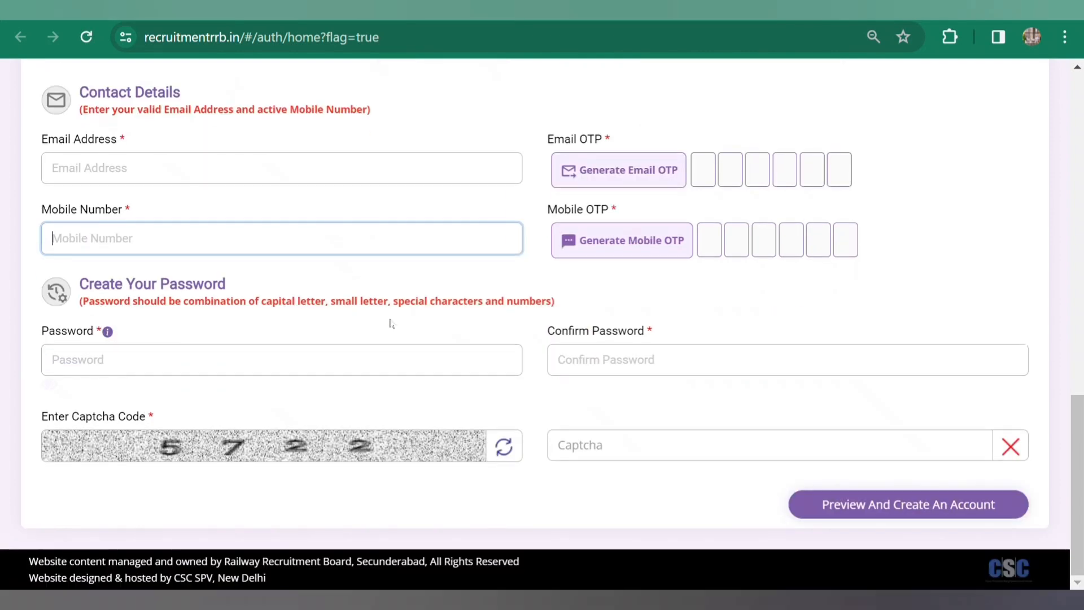
{"action": "left_click_drag", "start_coordinate": [90, 283], "coordinate": [232, 297]}
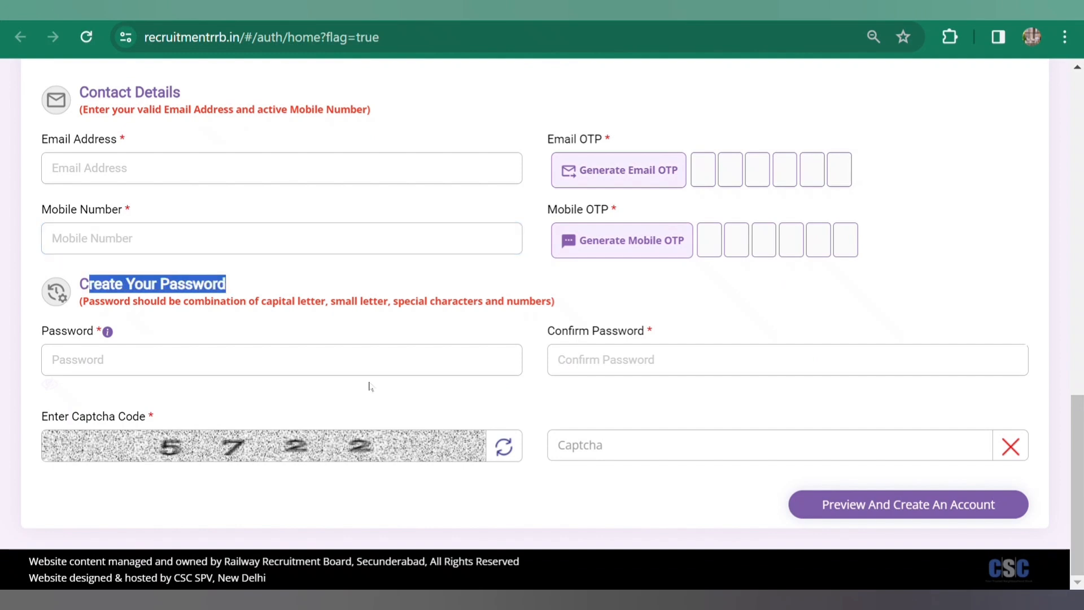
{"action": "left_click", "coordinate": [242, 333]}
{"action": "left_click", "coordinate": [238, 358]}
{"action": "left_click", "coordinate": [426, 310]}
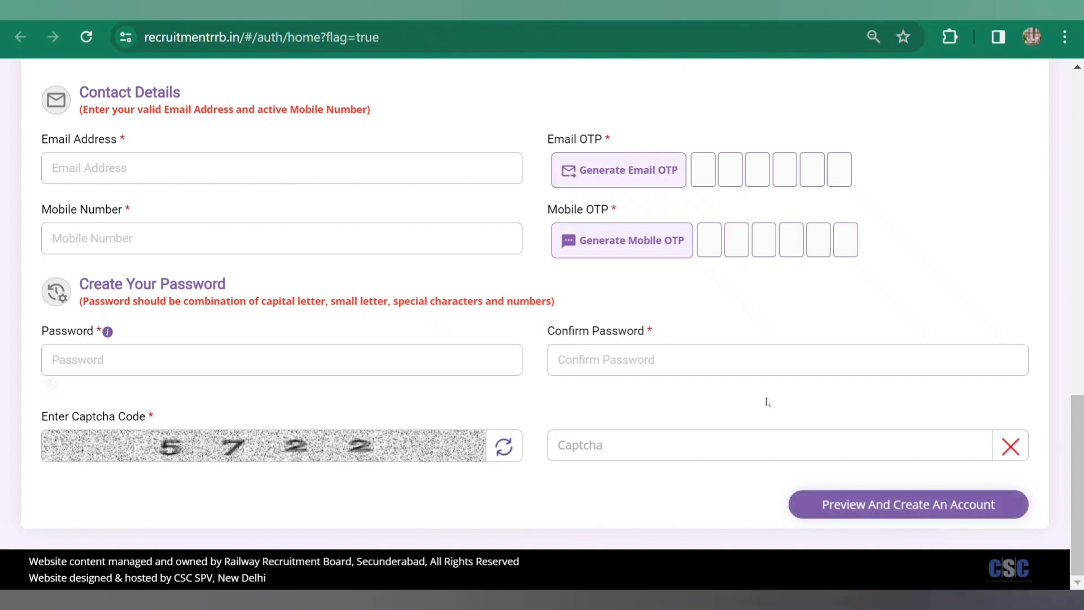
{"action": "scroll", "coordinate": [766, 401], "scroll_direction": "up", "scroll_amount": 15}
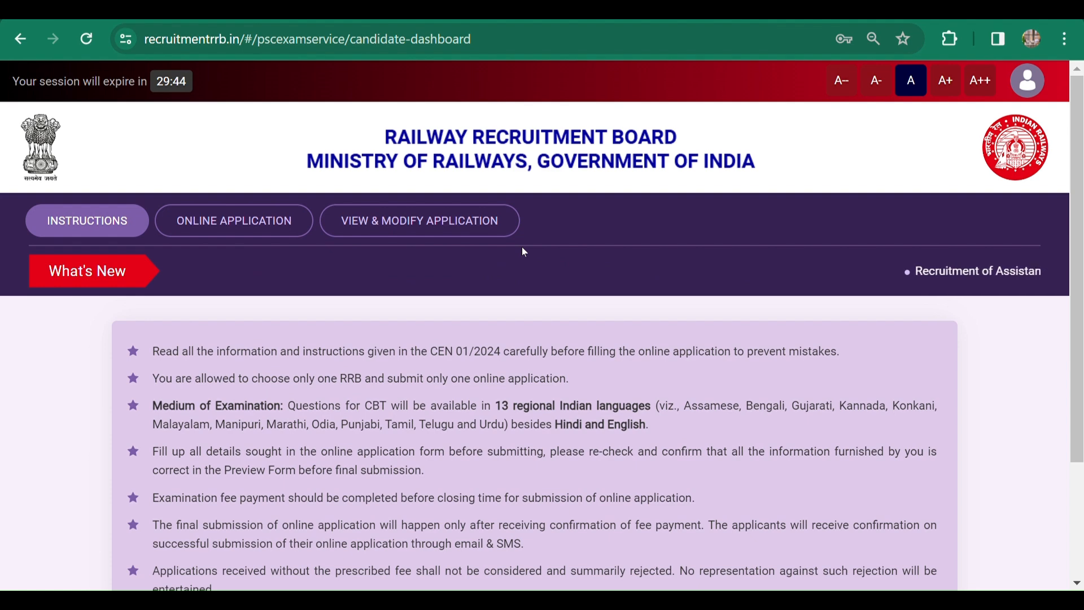
Open the online application from the end of the candidate instructions
{"action": "scroll", "coordinate": [886, 383], "scroll_direction": "down", "scroll_amount": 3}
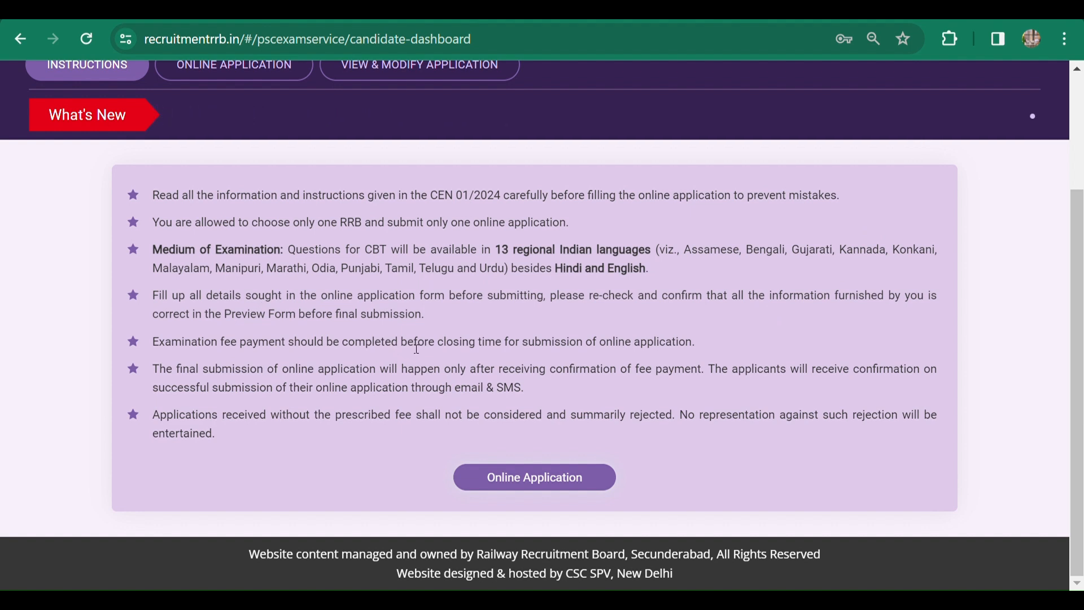
{"action": "left_click", "coordinate": [533, 480]}
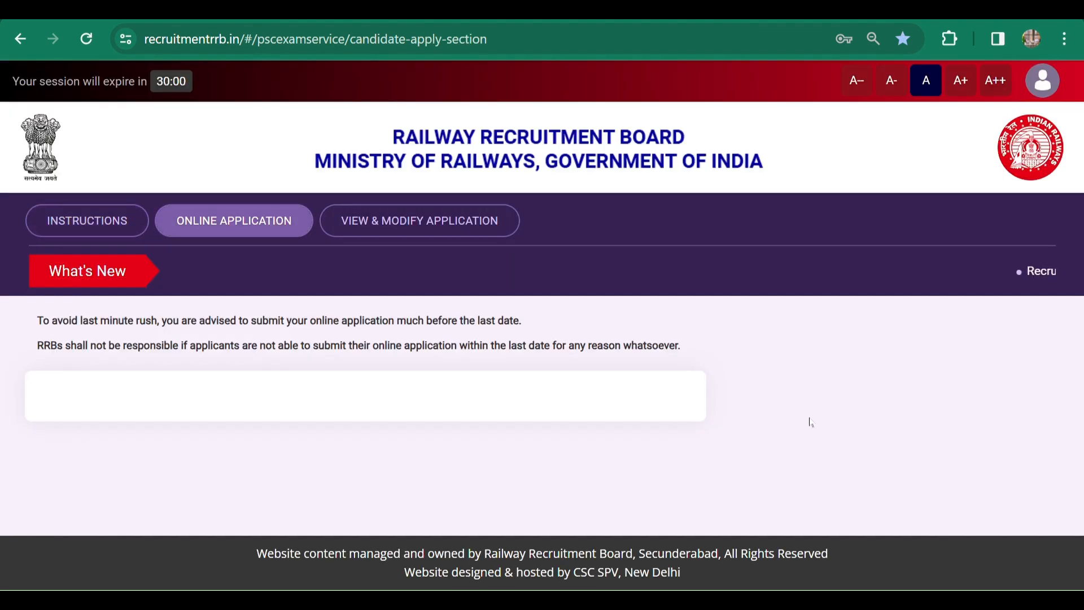
Review the Bilaspur Assistant Loco Pilot post selection, accept the declaration to serve in the appointed Railway Zone, and proceed
{"action": "scroll", "coordinate": [787, 416], "scroll_direction": "down", "scroll_amount": 2}
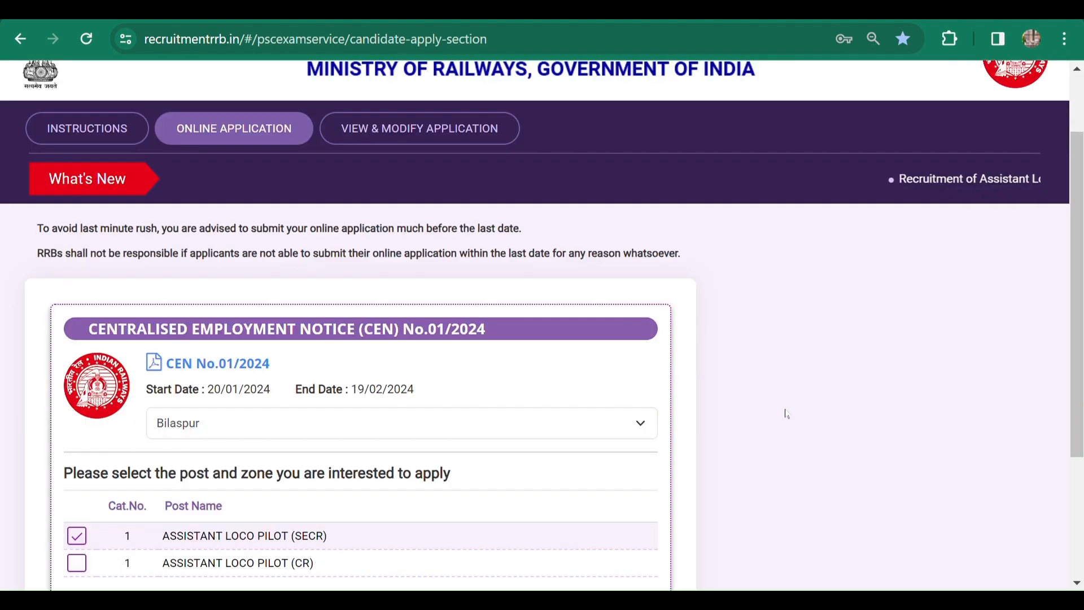
{"action": "scroll", "coordinate": [798, 388], "scroll_direction": "down", "scroll_amount": 2}
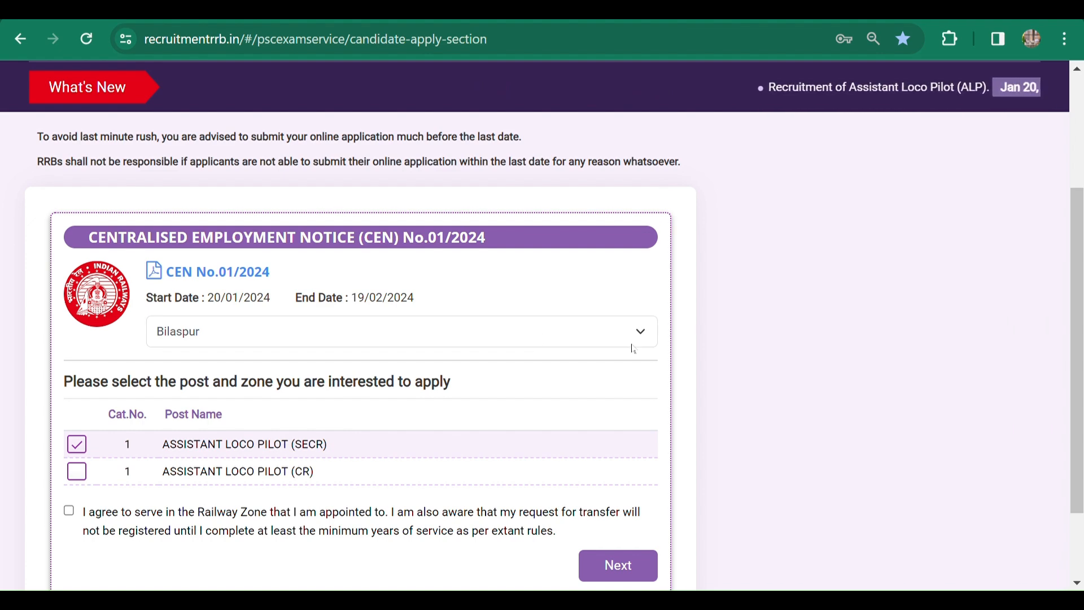
{"action": "scroll", "coordinate": [806, 382], "scroll_direction": "up", "scroll_amount": 3}
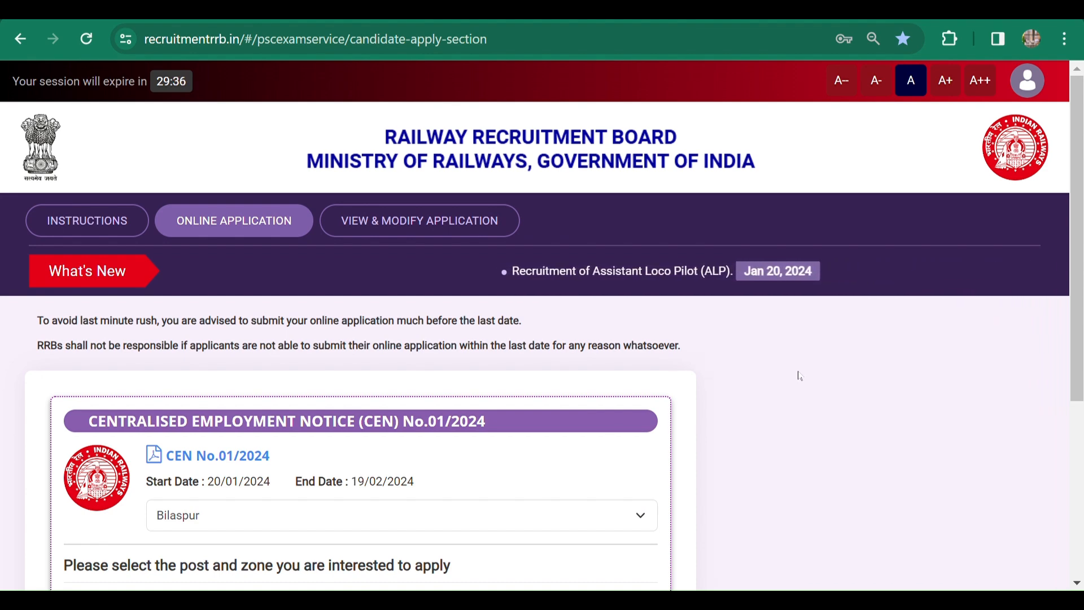
{"action": "scroll", "coordinate": [800, 376], "scroll_direction": "down", "scroll_amount": 5}
{"action": "scroll", "coordinate": [786, 366], "scroll_direction": "up", "scroll_amount": 4}
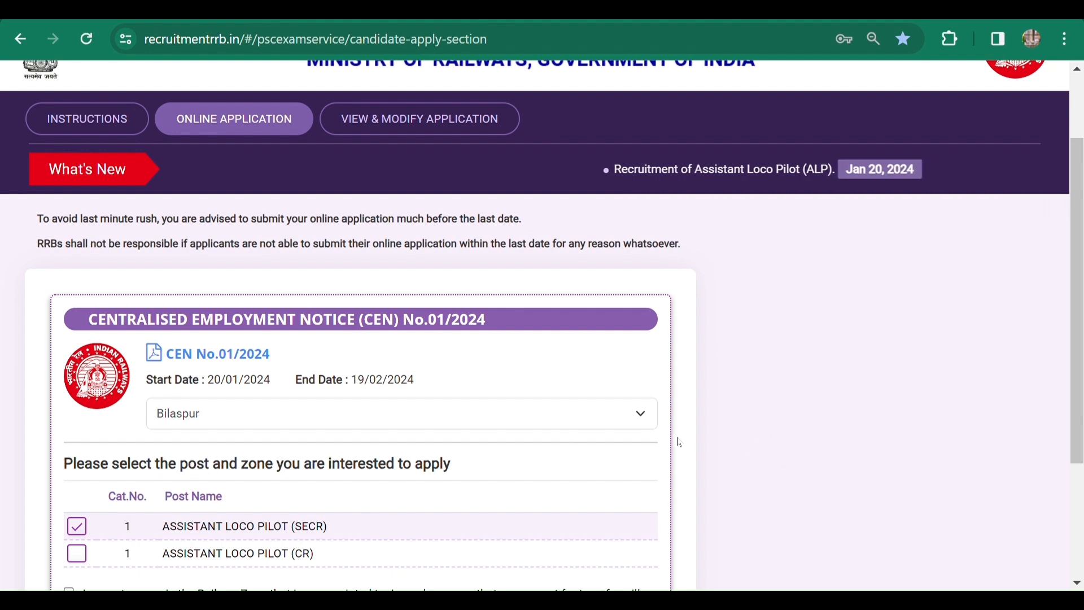
{"action": "left_click", "coordinate": [461, 414]}
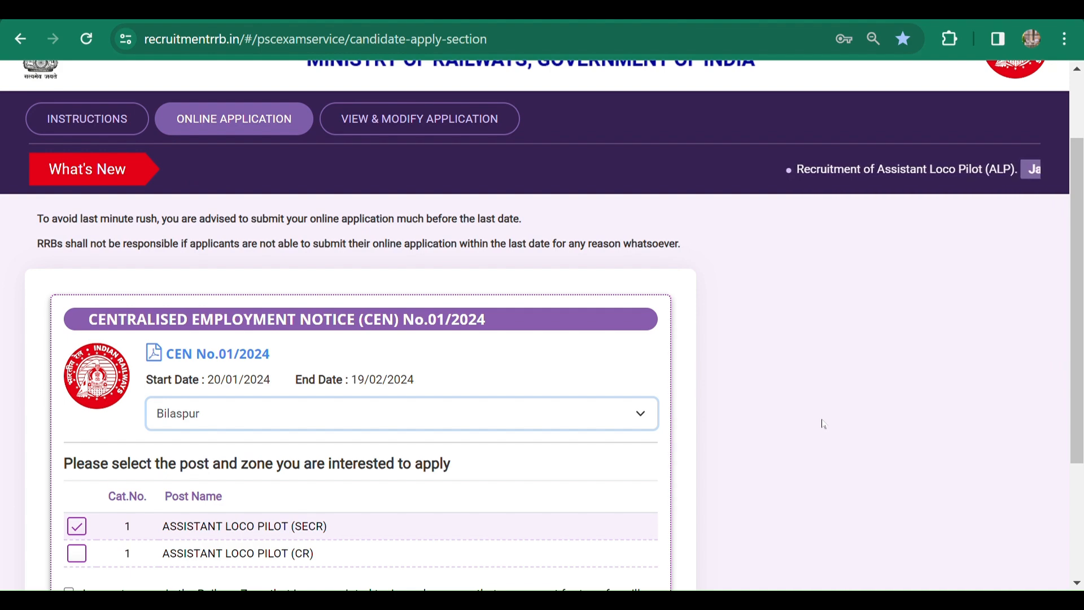
{"action": "scroll", "coordinate": [818, 431], "scroll_direction": "down", "scroll_amount": 2}
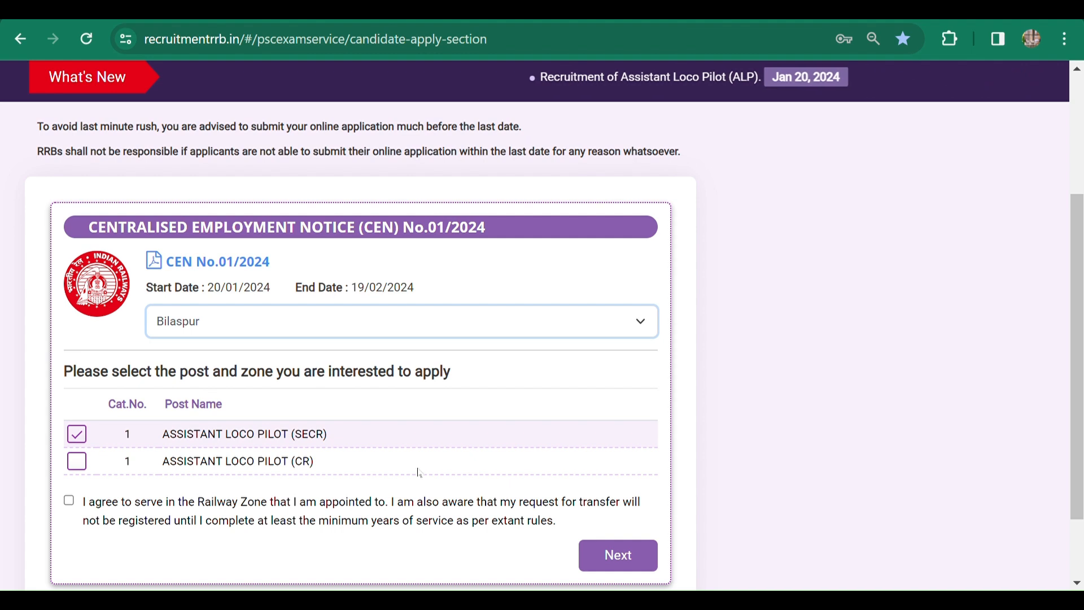
{"action": "left_click", "coordinate": [631, 565]}
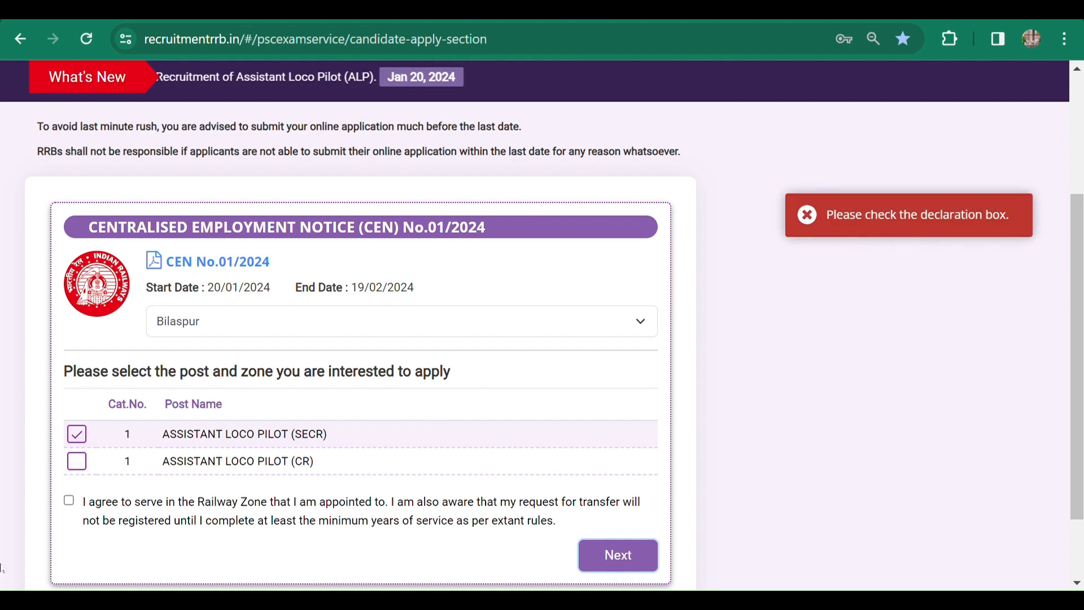
{"action": "left_click", "coordinate": [69, 500]}
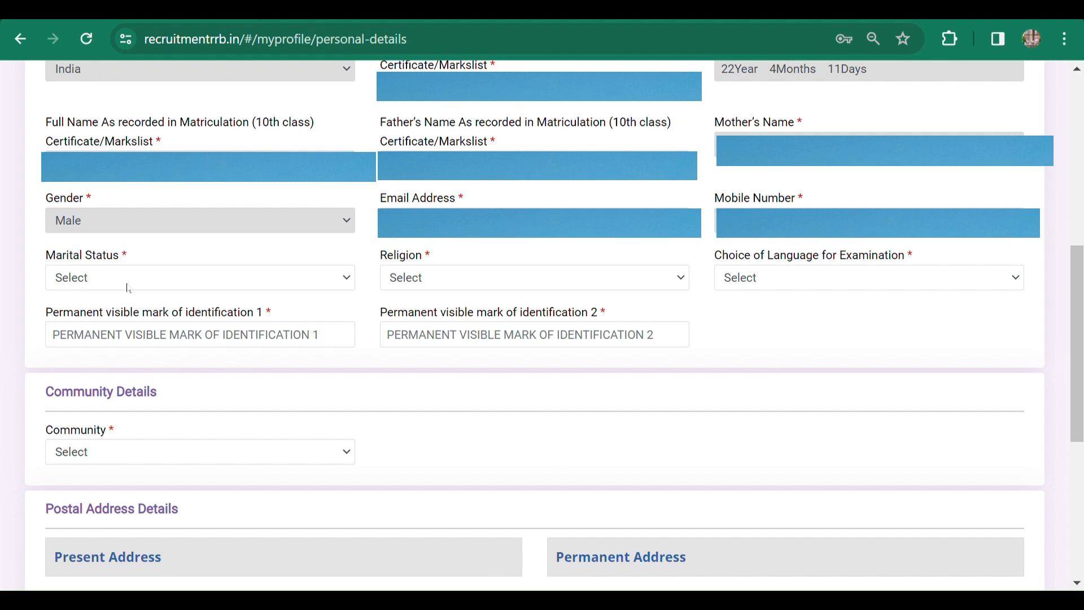
Examine the religion, examination language, community and postal address fields on the personal details page
{"action": "left_click", "coordinate": [481, 278]}
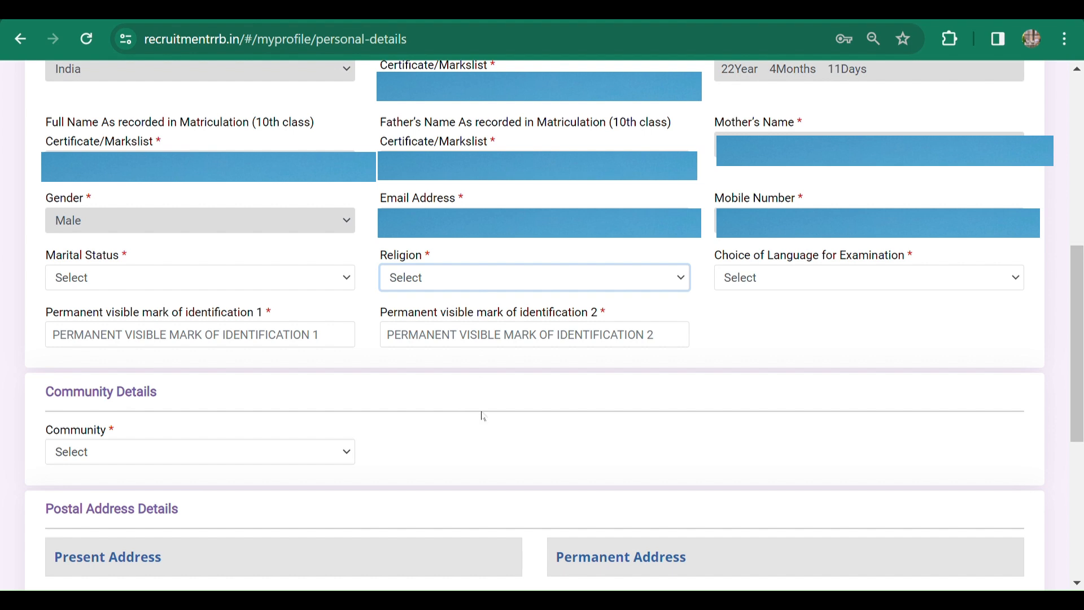
{"action": "left_click", "coordinate": [742, 338]}
{"action": "left_click", "coordinate": [812, 276]}
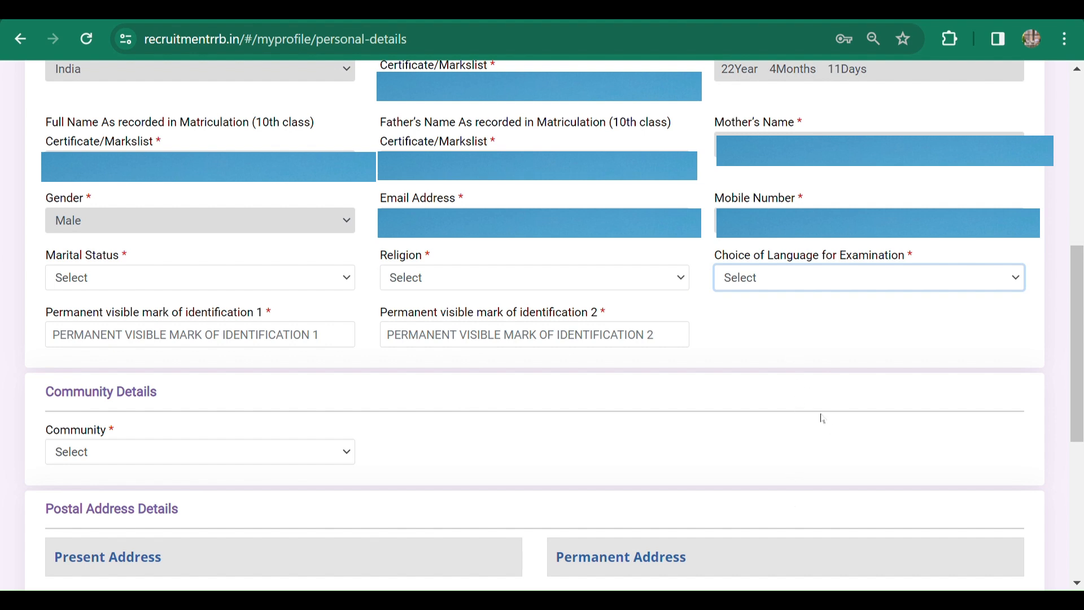
{"action": "left_click", "coordinate": [519, 412]}
{"action": "scroll", "coordinate": [565, 419], "scroll_direction": "down", "scroll_amount": 3}
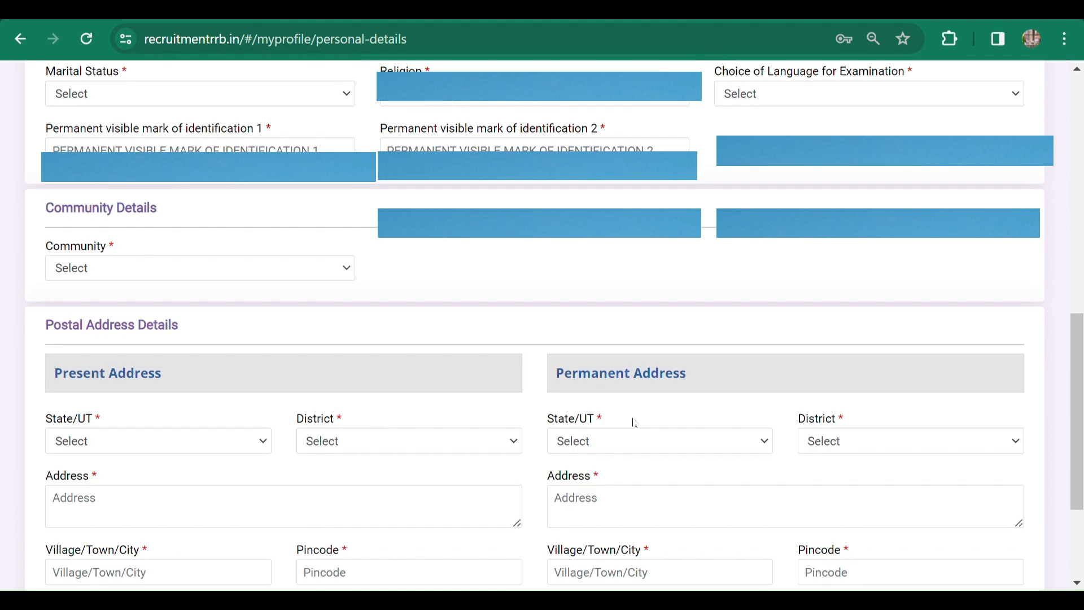
{"action": "scroll", "coordinate": [634, 423], "scroll_direction": "down", "scroll_amount": 2}
{"action": "left_click", "coordinate": [243, 184]}
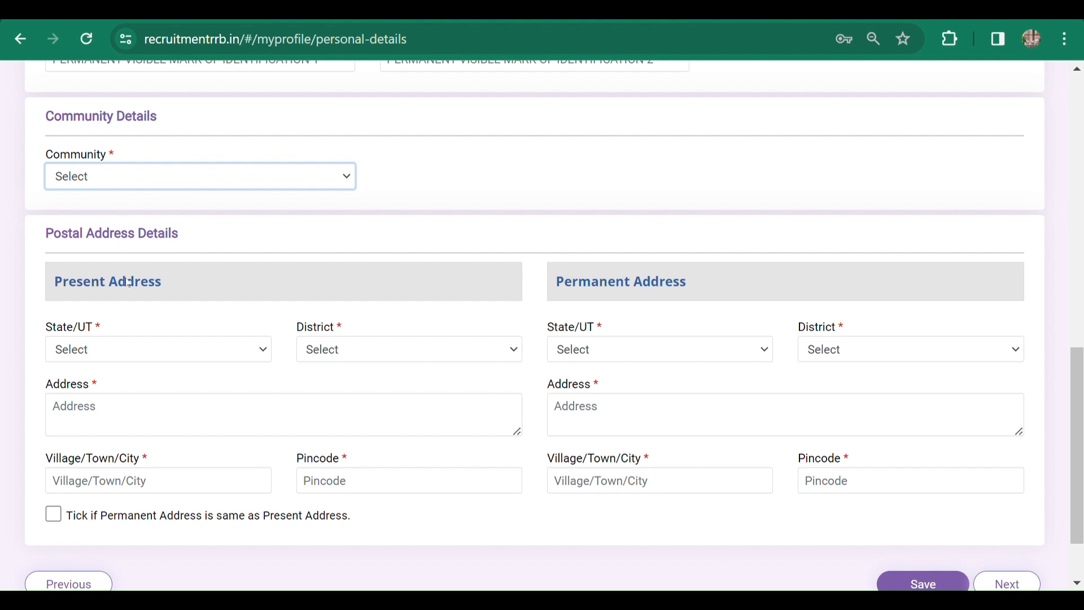
{"action": "left_click", "coordinate": [445, 180]}
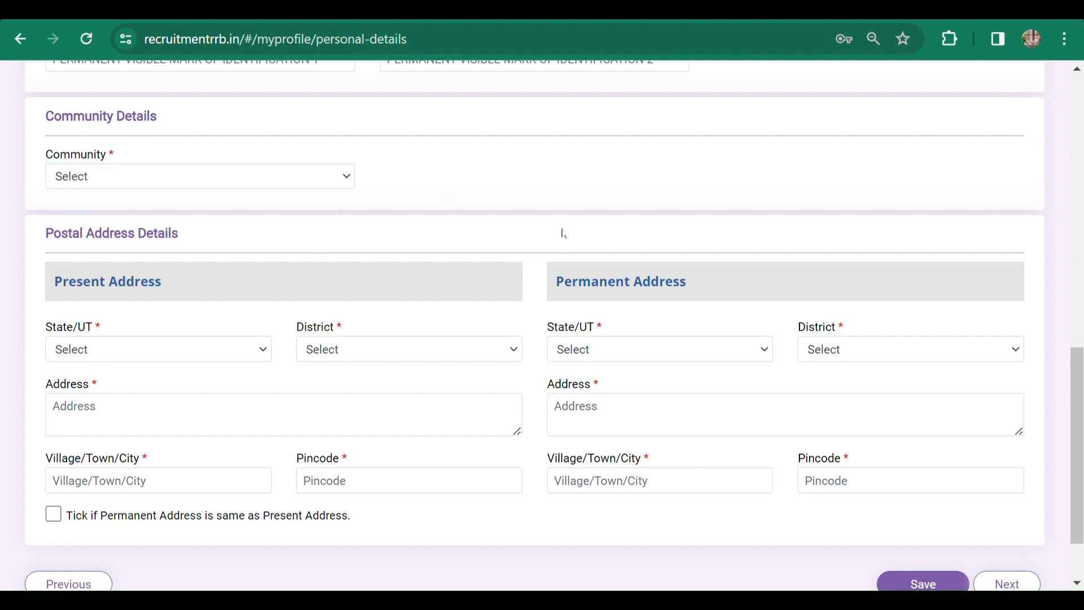
{"action": "scroll", "coordinate": [499, 235], "scroll_direction": "down", "scroll_amount": 3}
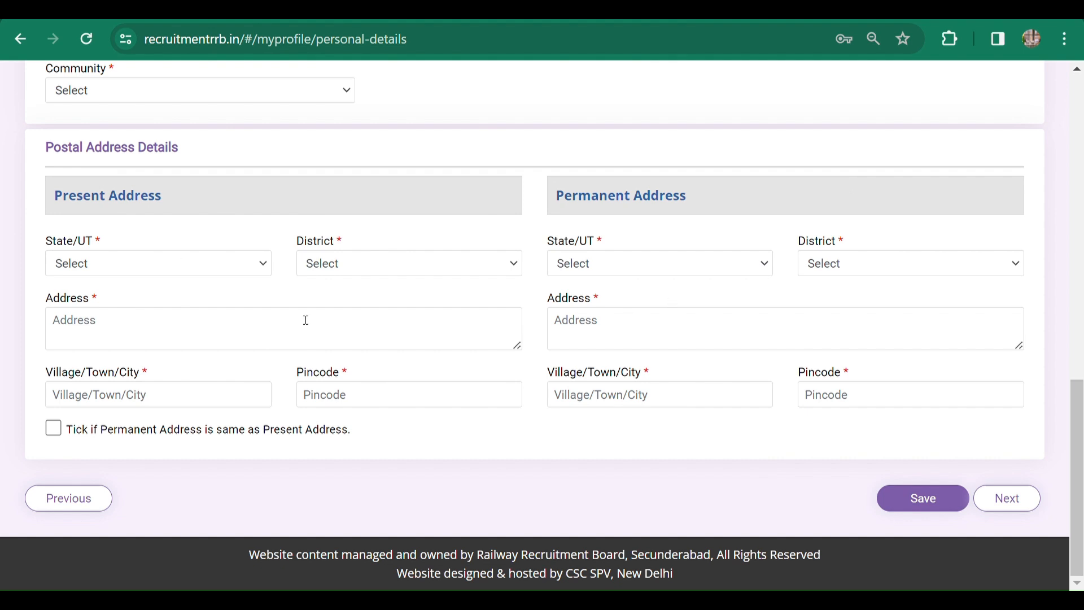
Examine the State/UT choices for the present address
{"action": "left_click", "coordinate": [185, 269]}
{"action": "left_click", "coordinate": [196, 260]}
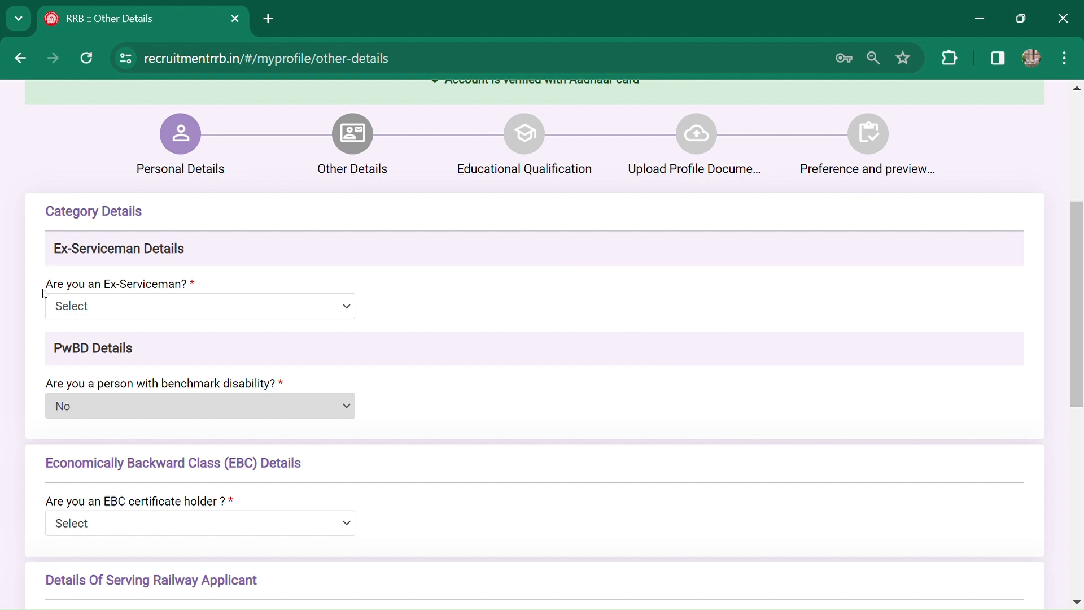
Answer No to being an Ex-Serviceman and No to holding an EBC certificate
{"action": "scroll", "coordinate": [544, 318], "scroll_direction": "down", "scroll_amount": 2}
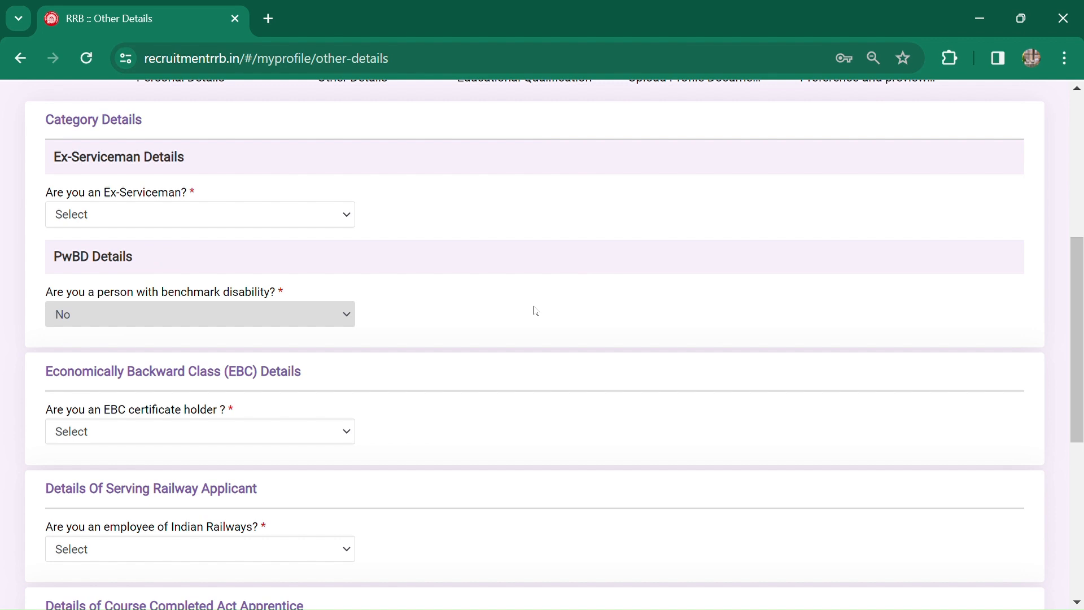
{"action": "left_click", "coordinate": [205, 219]}
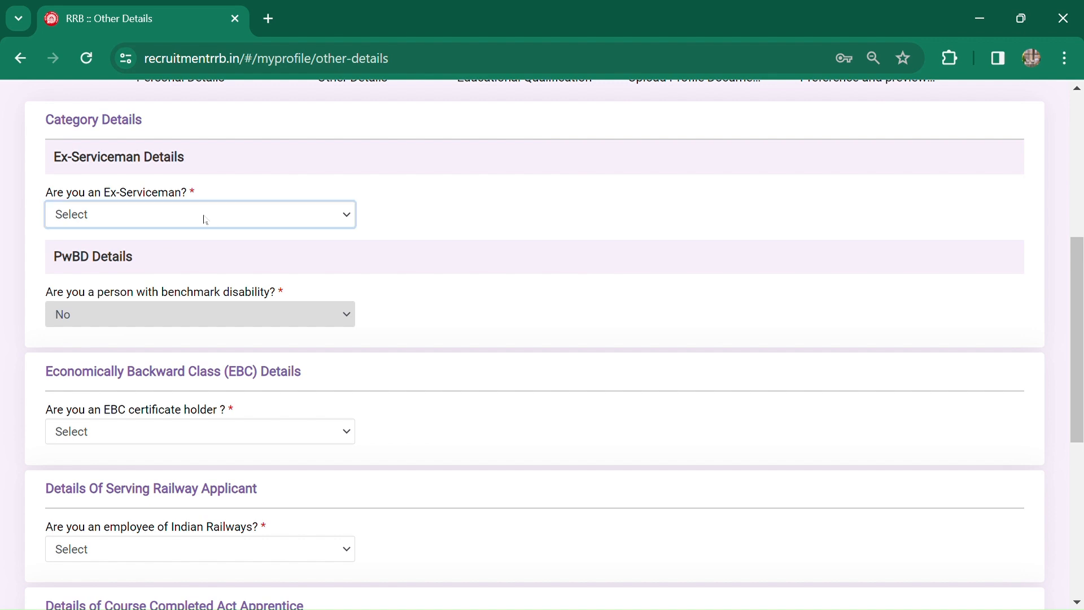
{"action": "left_click", "coordinate": [192, 265]}
{"action": "scroll", "coordinate": [471, 353], "scroll_direction": "down", "scroll_amount": 3}
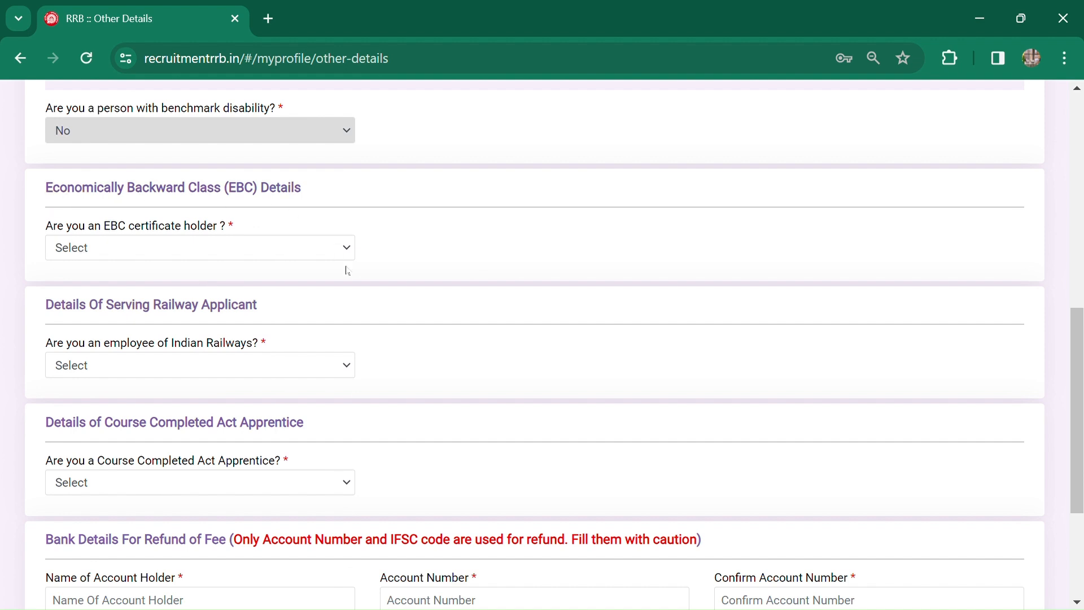
{"action": "left_click", "coordinate": [174, 255]}
{"action": "left_click", "coordinate": [149, 297]}
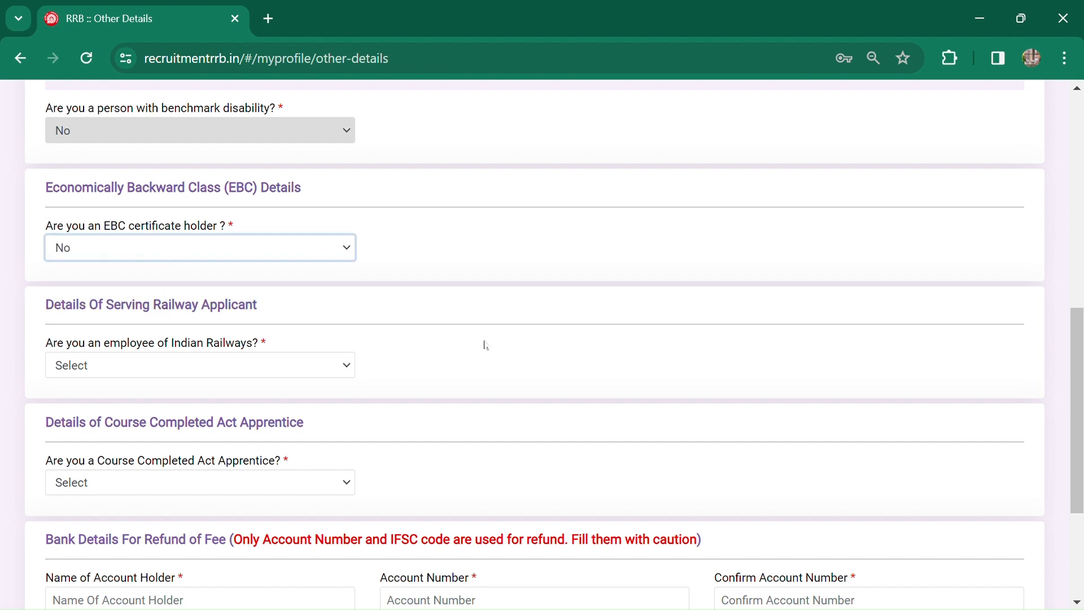
Answer No to being an Indian Railways employee and set the current department or organization to Not Applicable
{"action": "scroll", "coordinate": [485, 346], "scroll_direction": "down", "scroll_amount": 2}
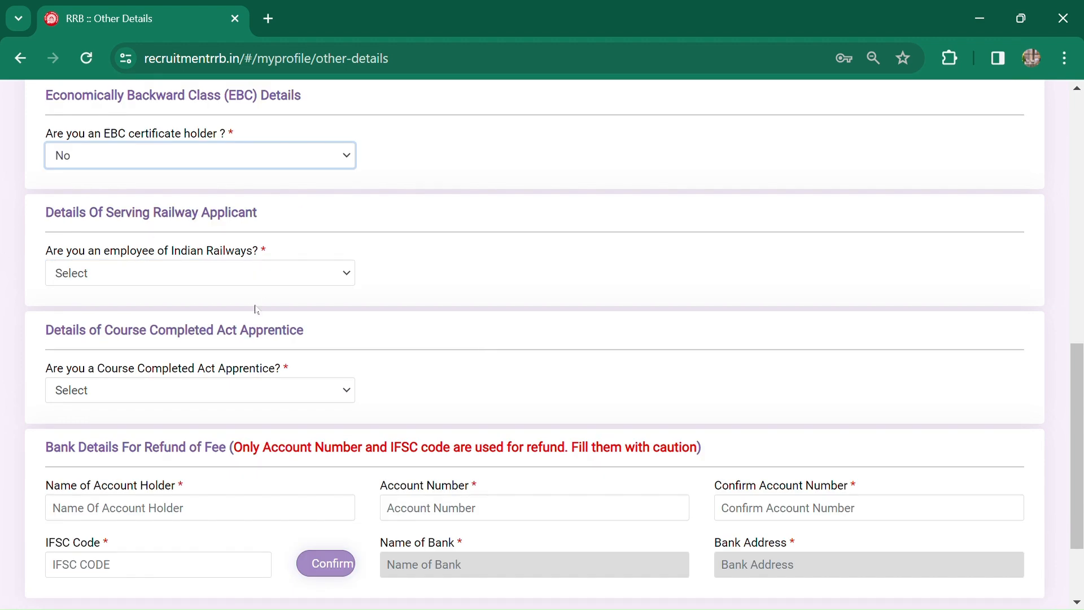
{"action": "left_click", "coordinate": [215, 277]}
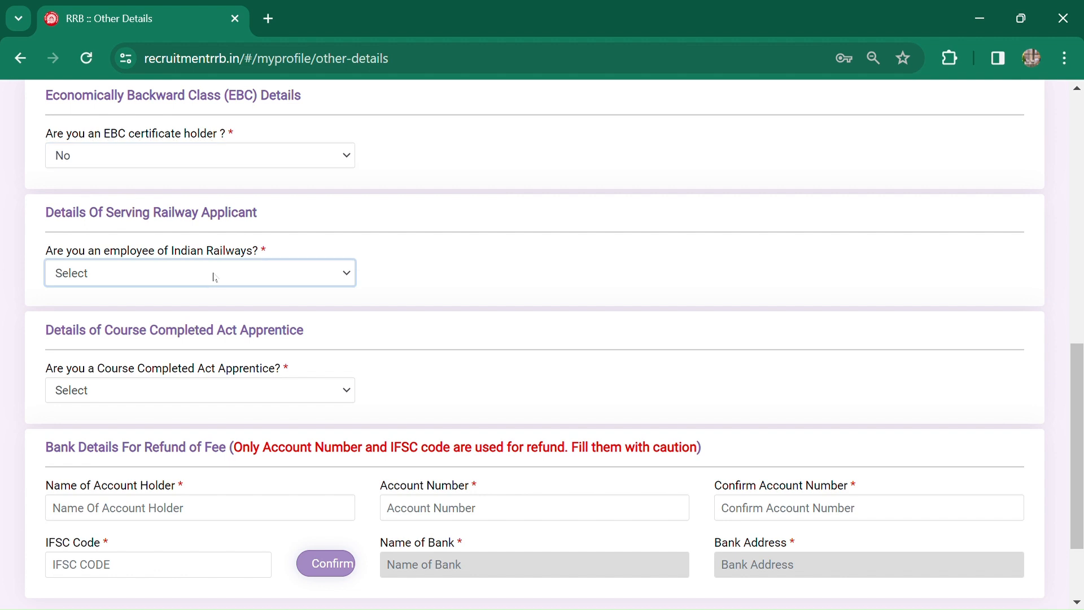
{"action": "left_click", "coordinate": [161, 333]}
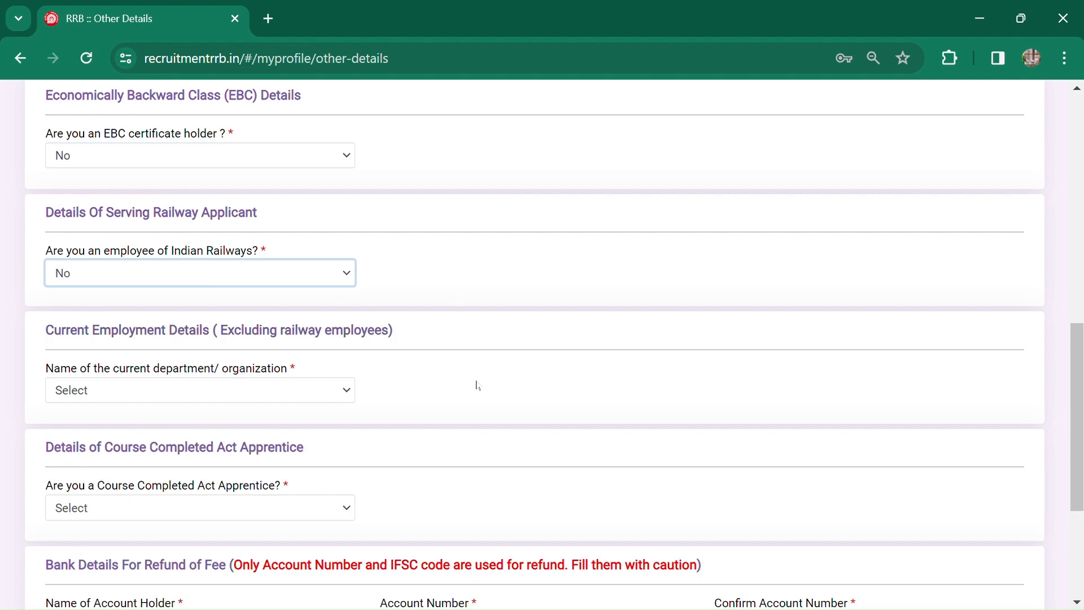
{"action": "scroll", "coordinate": [477, 388], "scroll_direction": "down", "scroll_amount": 3}
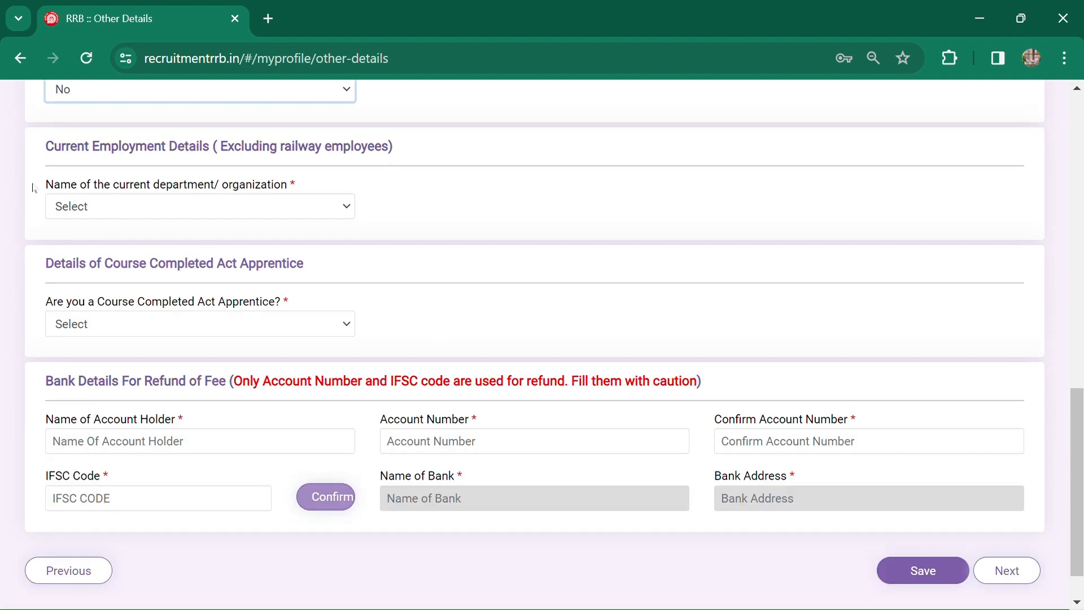
{"action": "left_click", "coordinate": [130, 214]}
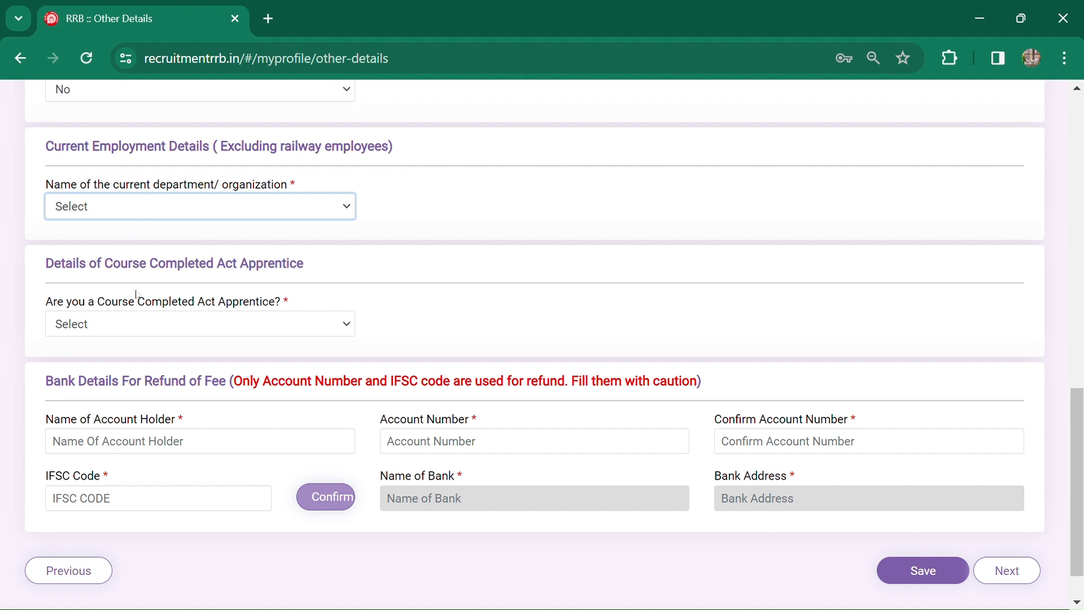
{"action": "left_click", "coordinate": [119, 247]}
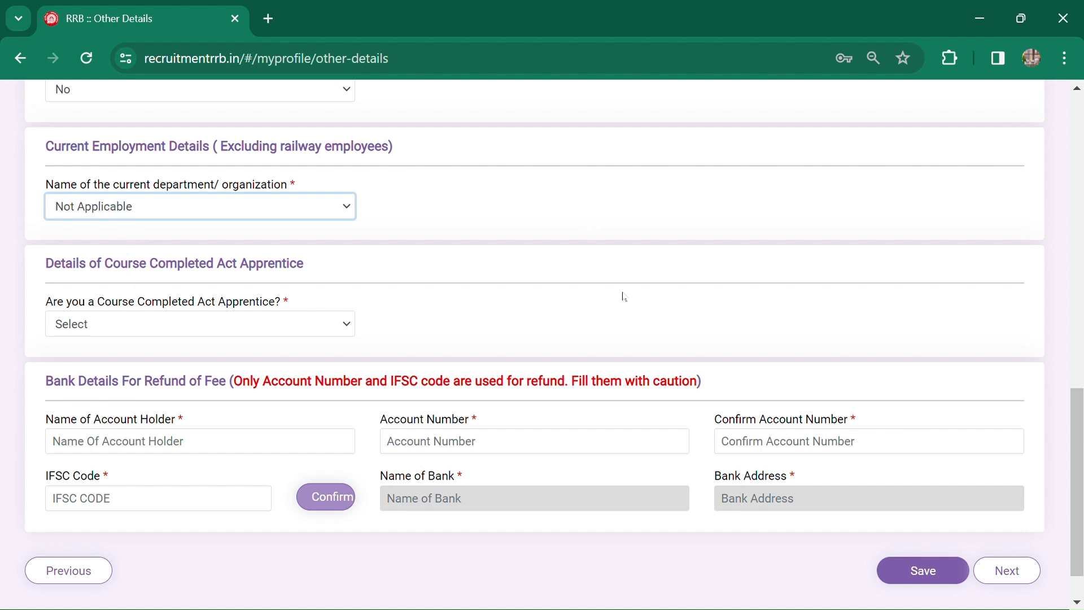
Answer No to being a Course Completed Act Apprentice and review all answers on the Other Details page
{"action": "scroll", "coordinate": [554, 308], "scroll_direction": "down", "scroll_amount": 1}
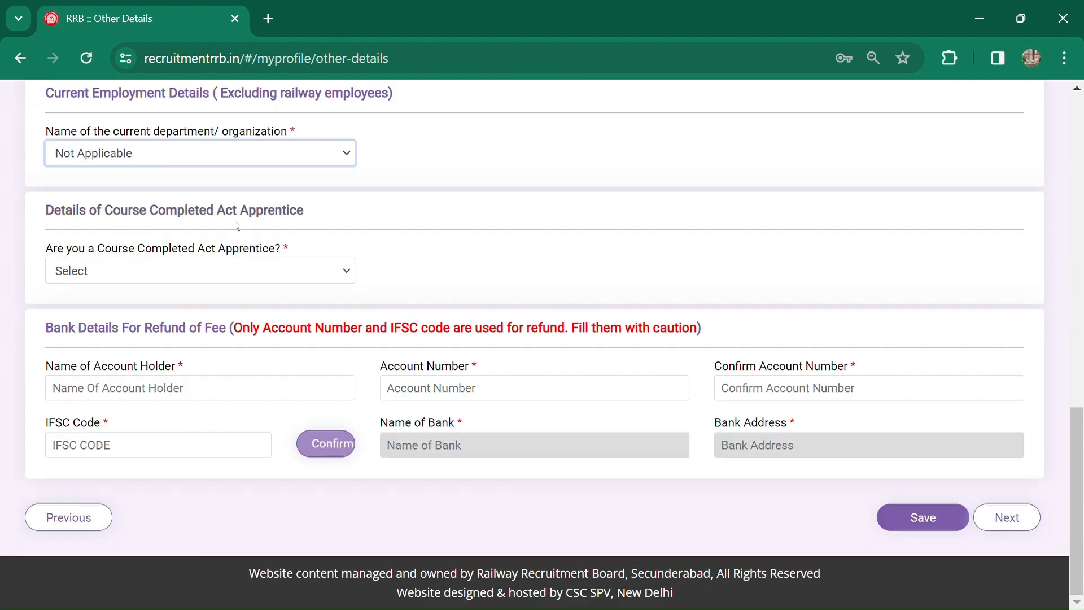
{"action": "left_click", "coordinate": [127, 276]}
{"action": "left_click", "coordinate": [122, 323]}
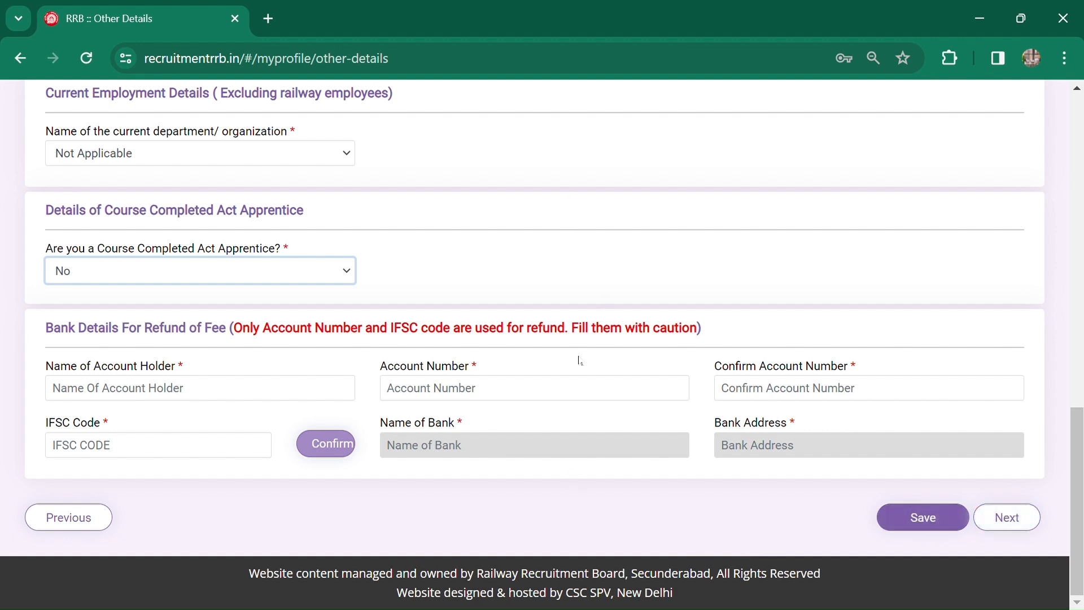
{"action": "scroll", "coordinate": [626, 408], "scroll_direction": "up", "scroll_amount": 3}
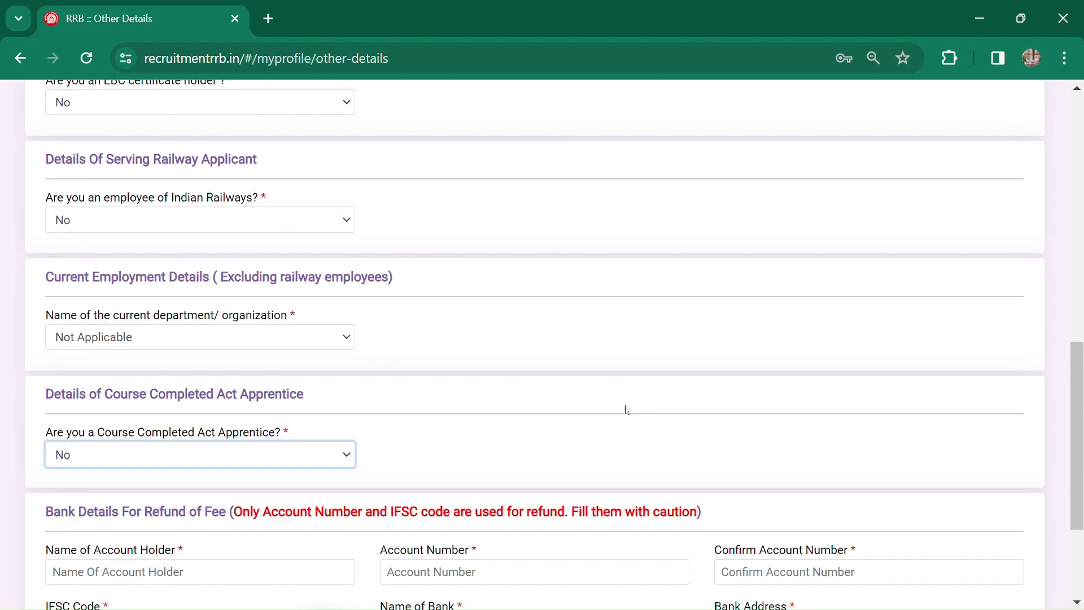
{"action": "scroll", "coordinate": [624, 408], "scroll_direction": "up", "scroll_amount": 8}
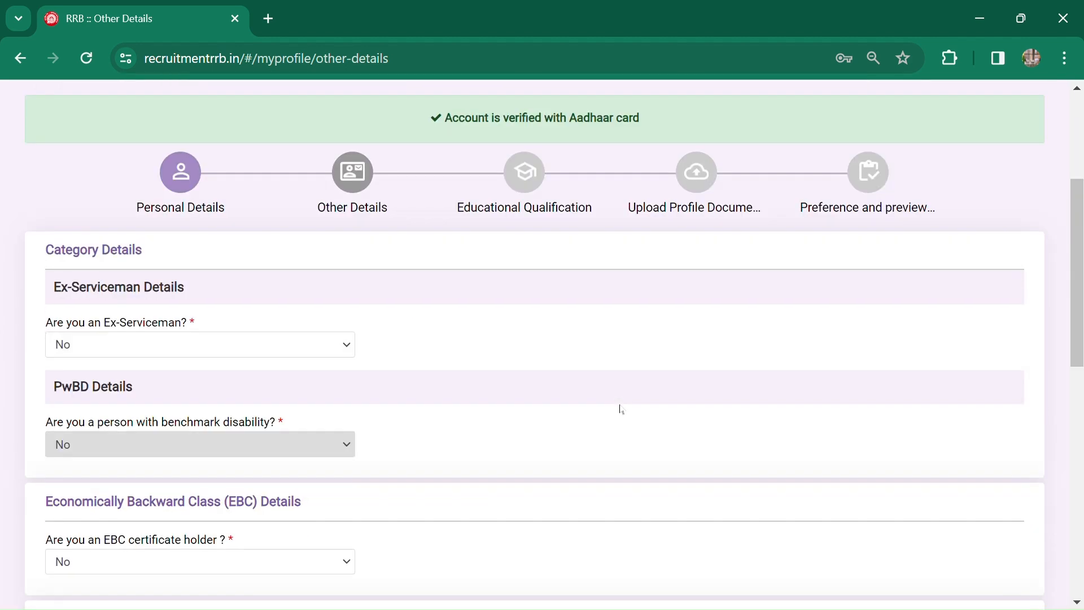
{"action": "scroll", "coordinate": [621, 407], "scroll_direction": "down", "scroll_amount": 8}
{"action": "scroll", "coordinate": [618, 407], "scroll_direction": "down", "scroll_amount": 3}
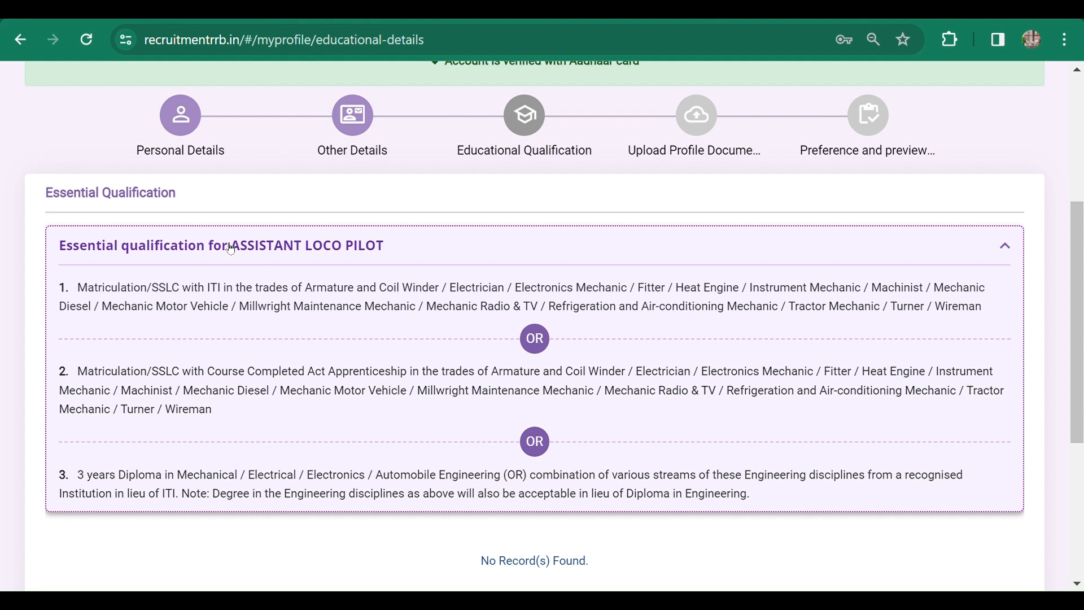
Collapse the Assistant Loco Pilot essential qualification text and set the matriculation state to BIHAR and district to Bhagalpur
{"action": "left_click", "coordinate": [276, 253]}
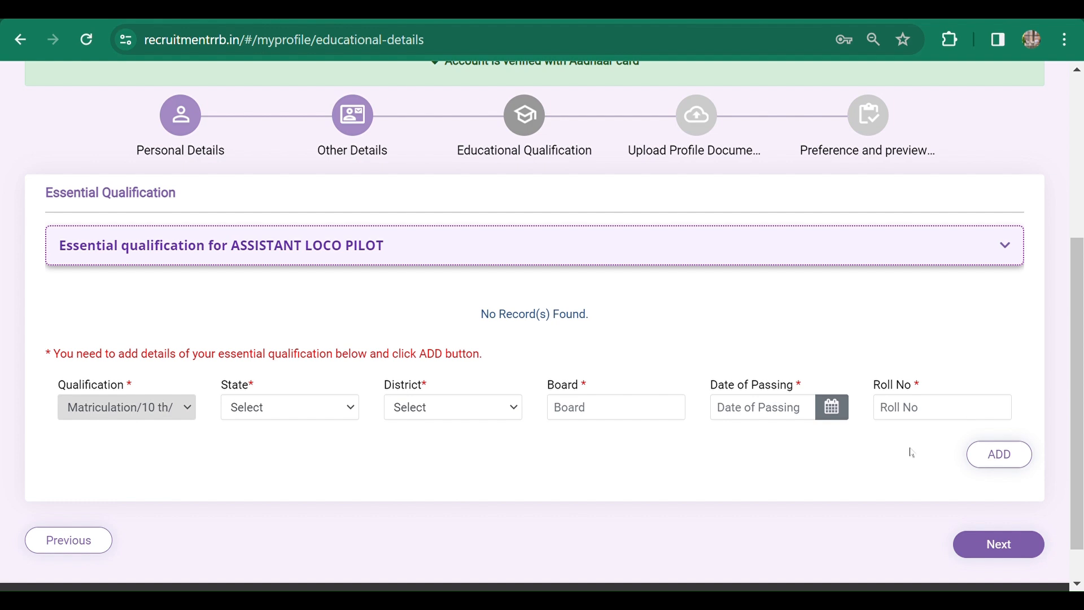
{"action": "left_click", "coordinate": [257, 411]}
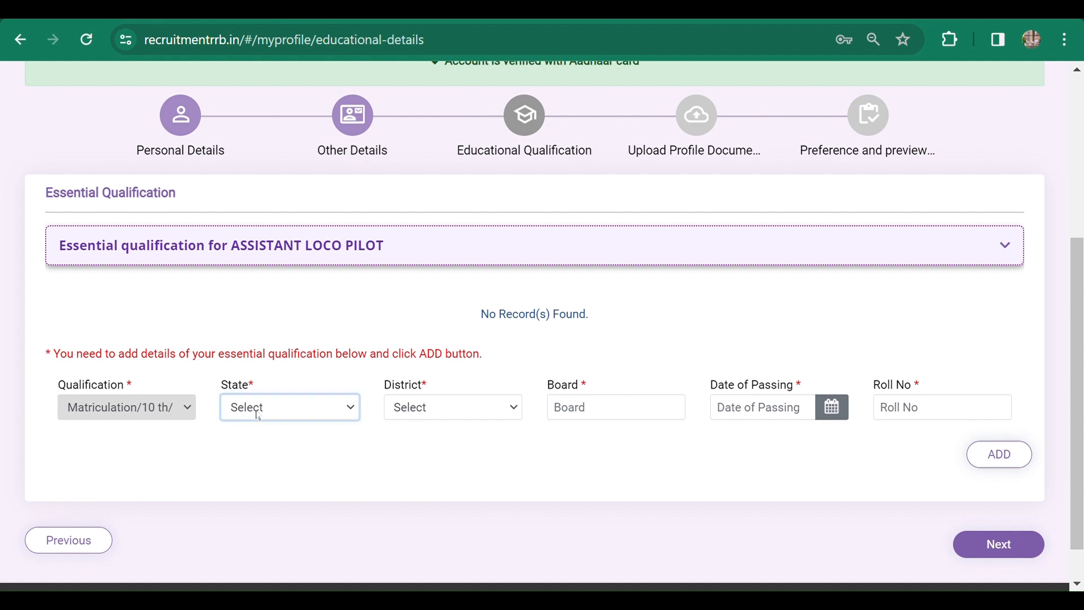
{"action": "left_click", "coordinate": [282, 183]}
{"action": "left_click", "coordinate": [473, 420]}
{"action": "left_click", "coordinate": [428, 202]}
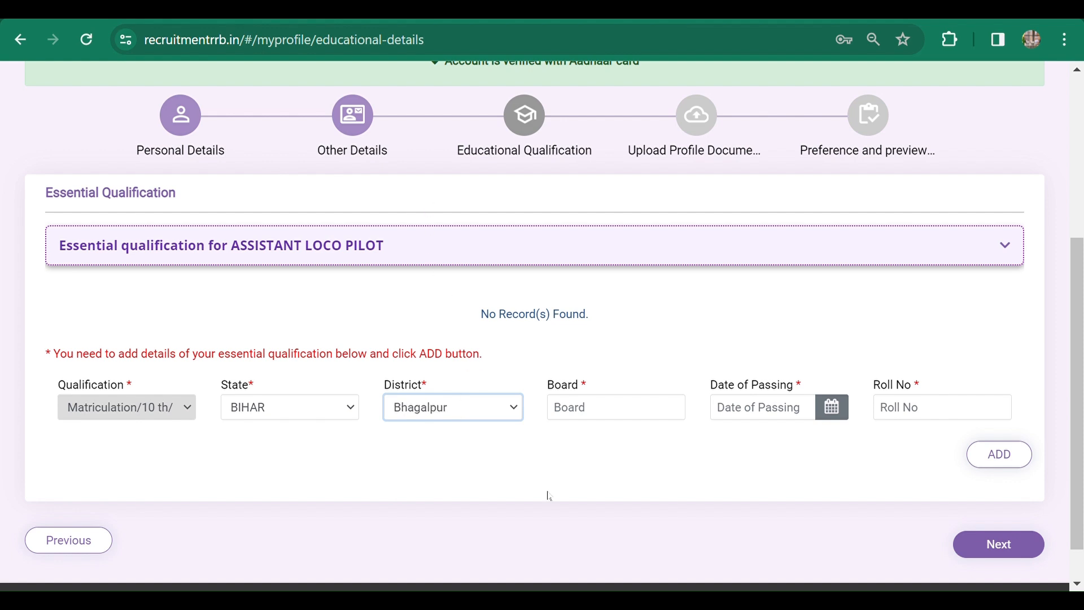
Enter board BIHAR SCHOOL EXAMINATION BOARD PATNA, passing date 22/06/2017 and the roll number, and add the matriculation record
{"action": "left_click", "coordinate": [583, 418]}
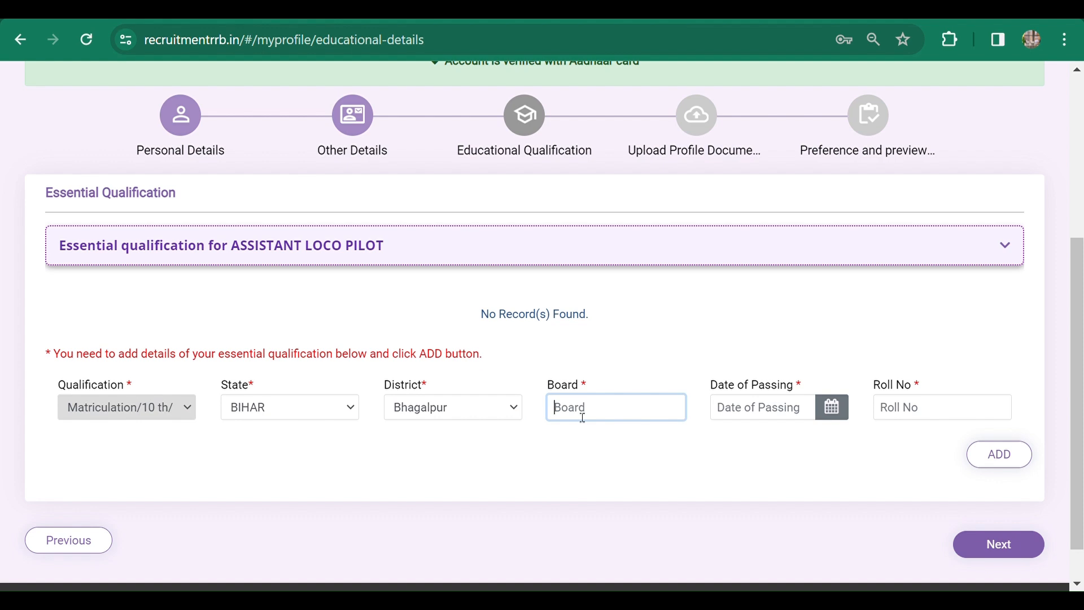
{"action": "type", "text": "Bi"}
{"action": "key", "text": "BackSpace"}
{"action": "key", "text": "BackSpace"}
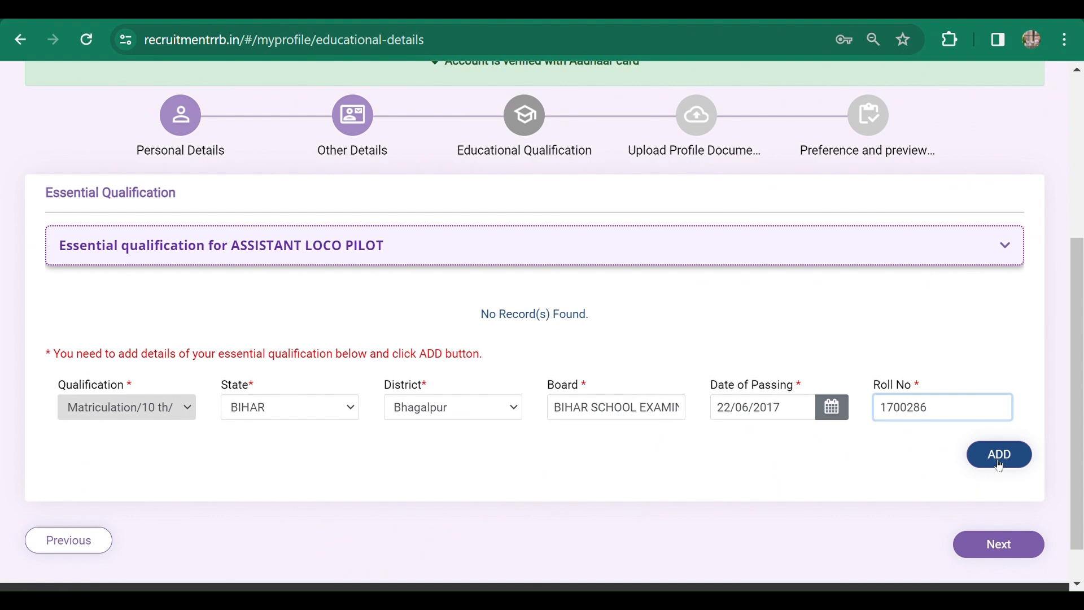
{"action": "left_click", "coordinate": [999, 463]}
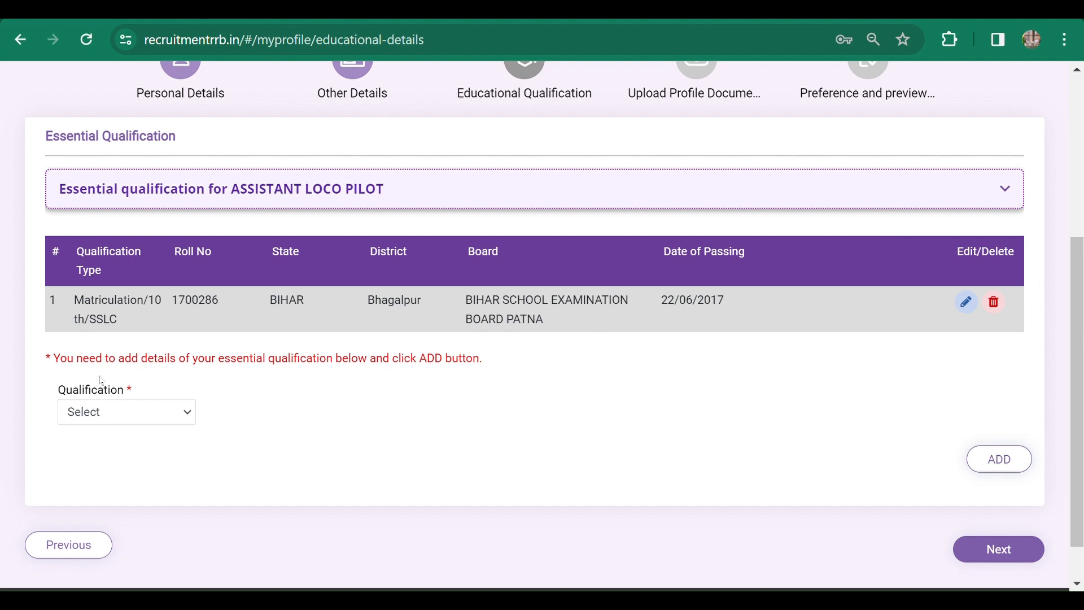
Set the second qualification to Degree in Engineering, discipline Electrical Engineering, state BIHAR and district Saharsa
{"action": "left_click", "coordinate": [102, 415]}
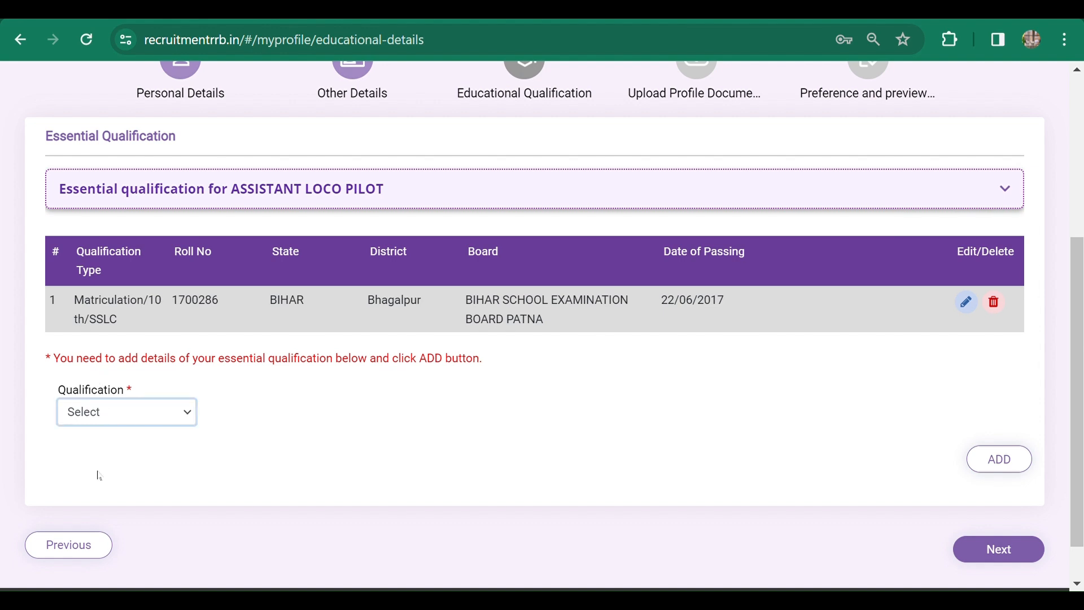
{"action": "left_click", "coordinate": [161, 492]}
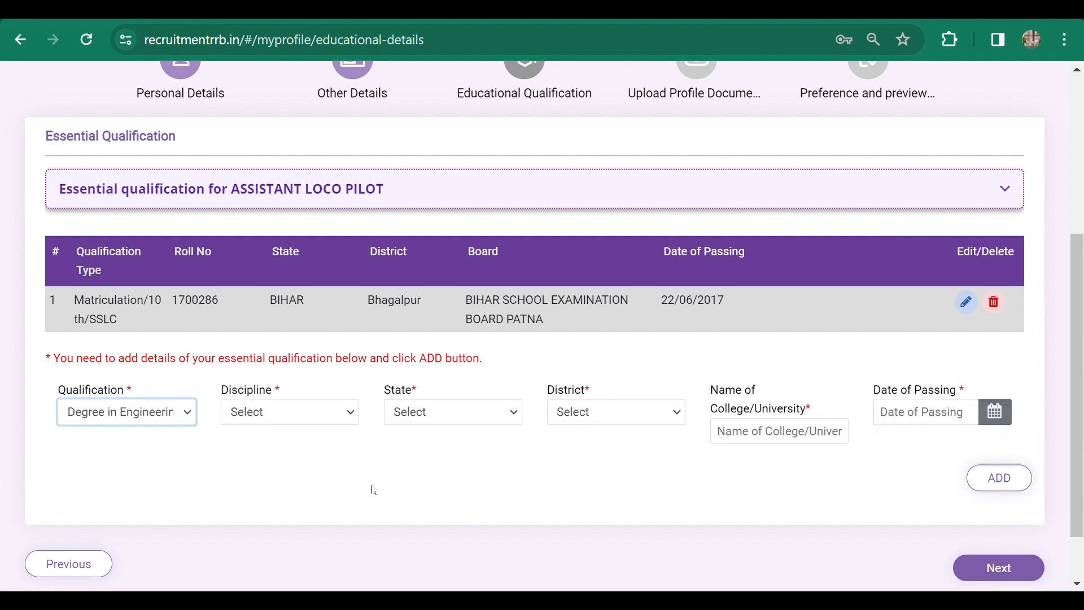
{"action": "left_click", "coordinate": [271, 416]}
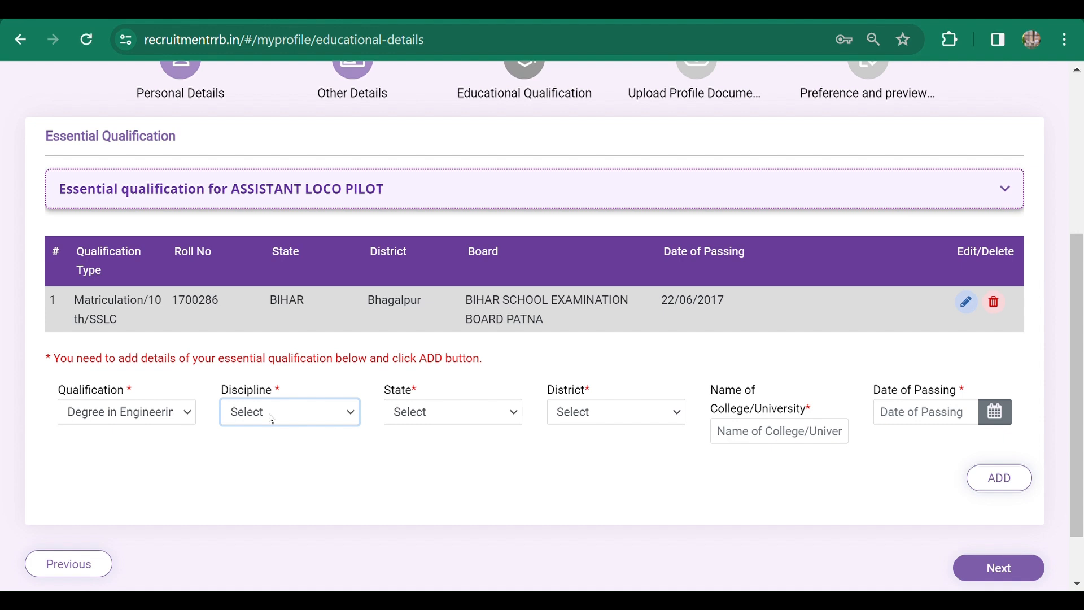
{"action": "left_click", "coordinate": [277, 467]}
{"action": "left_click", "coordinate": [445, 417]}
{"action": "key", "text": "b"}
{"action": "left_click", "coordinate": [589, 416]}
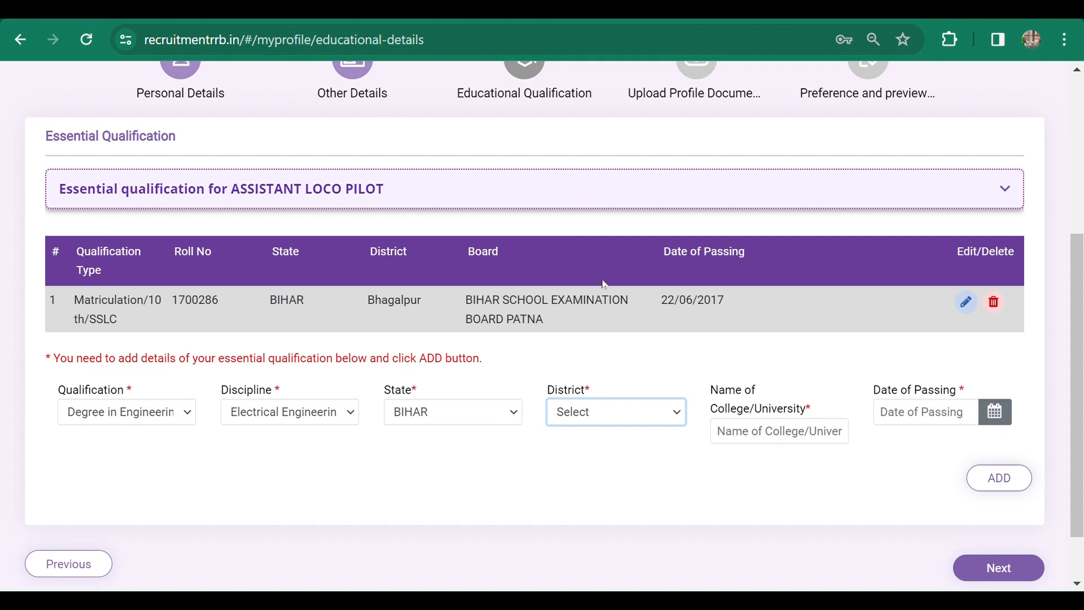
{"action": "key", "text": "s"}
Enter SAHARSA COLLEGE OF ENGINEERING, SAHARSA as the college name for the engineering degree
{"action": "left_click", "coordinate": [748, 433]}
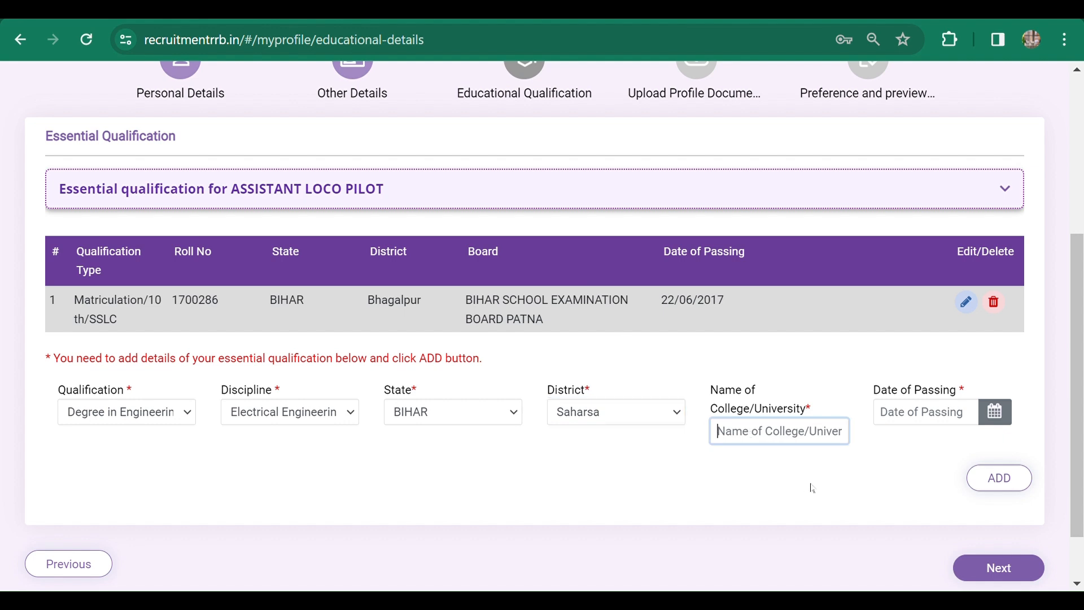
{"action": "type", "text": "SAHA"}
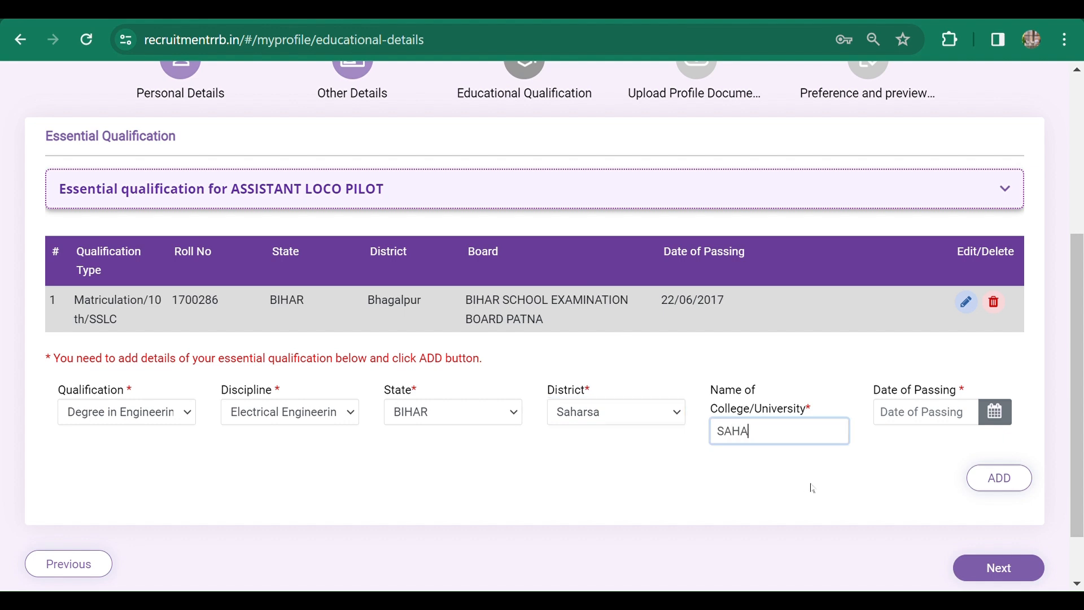
{"action": "type", "text": "RSA COLLEGE"}
{"action": "type", "text": "OF"}
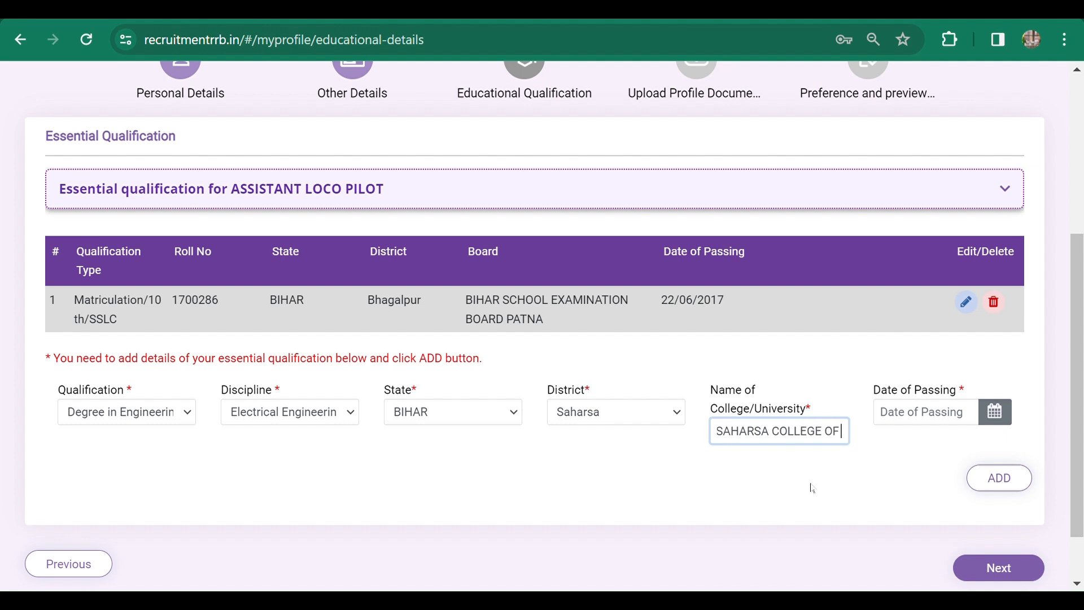
{"action": "type", "text": " ENGINEE"}
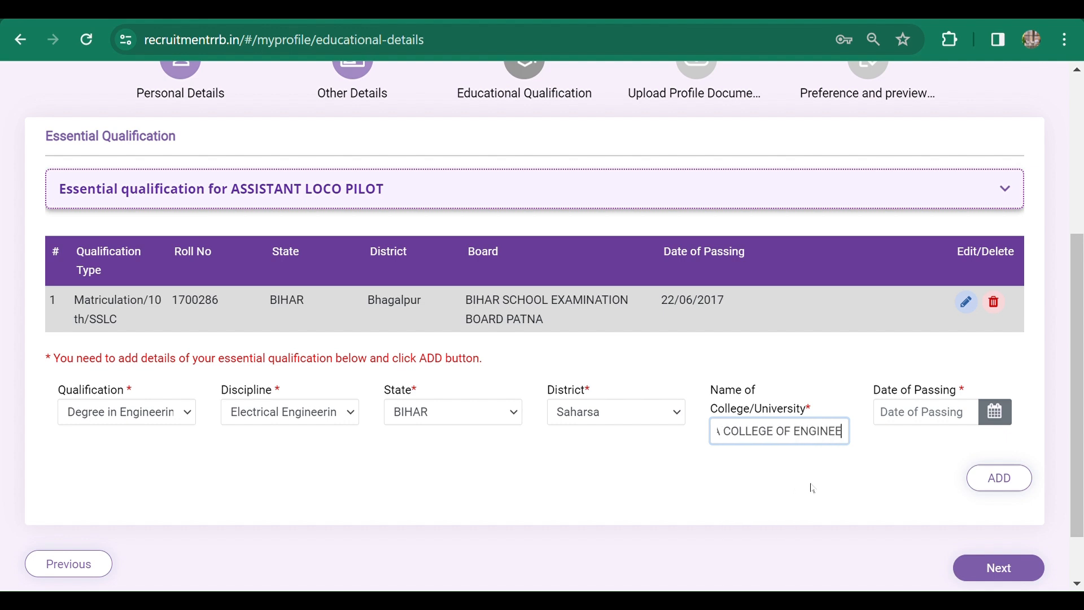
{"action": "type", "text": "RING"}
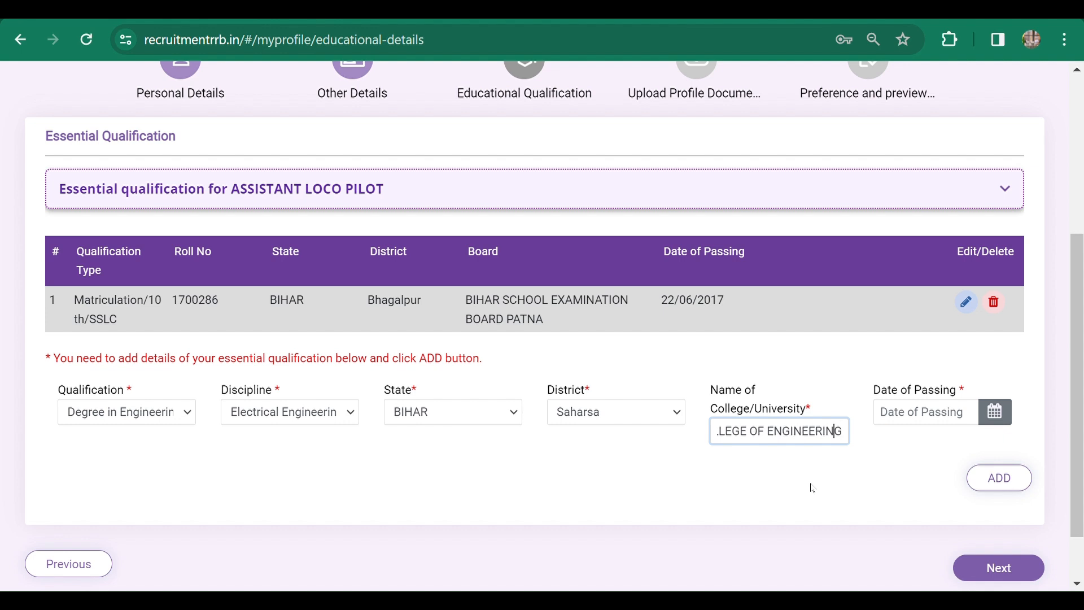
{"action": "key", "text": "Left"}
{"action": "key", "text": "Left"}
{"action": "key", "text": "Left"}
{"action": "key", "text": "Left"}
{"action": "key", "text": "Left"}
{"action": "key", "text": "Left"}
{"action": "key", "text": "Left"}
{"action": "key", "text": "Left"}
{"action": "key", "text": "Left"}
{"action": "key", "text": "Left"}
{"action": "key", "text": "Left"}
{"action": "key", "text": "Left"}
{"action": "key", "text": "Left"}
{"action": "key", "text": "Left"}
{"action": "key", "text": "Left"}
{"action": "key", "text": "Left"}
{"action": "key", "text": "Left"}
{"action": "key", "text": "Left"}
{"action": "key", "text": "Left"}
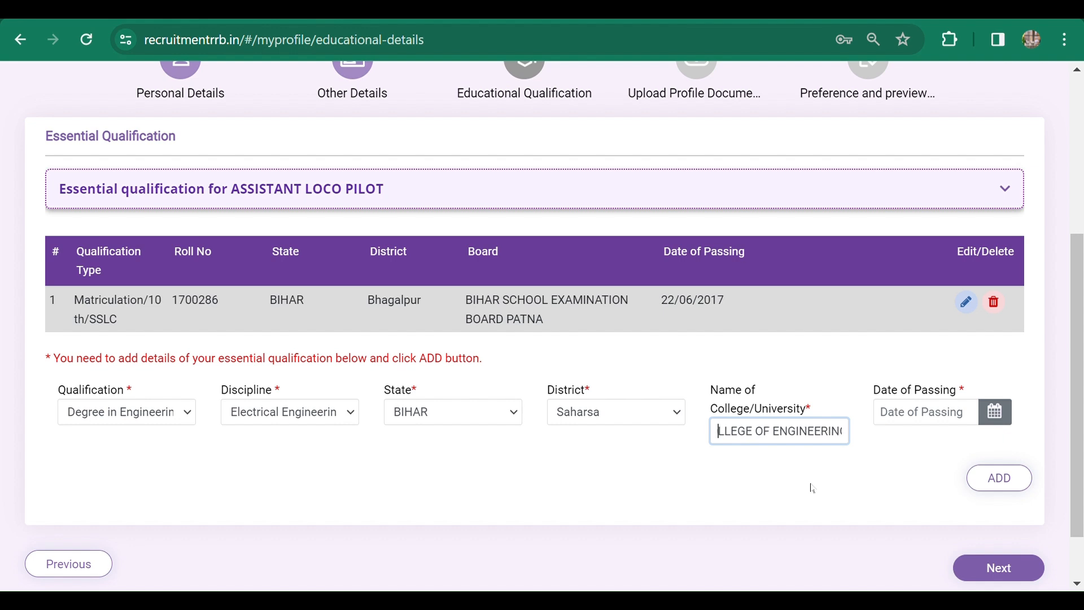
{"action": "key", "text": "Left"}
{"action": "key", "text": "Left"}
{"action": "key", "text": "Left"}
{"action": "key", "text": "Left"}
{"action": "key", "text": "Left"}
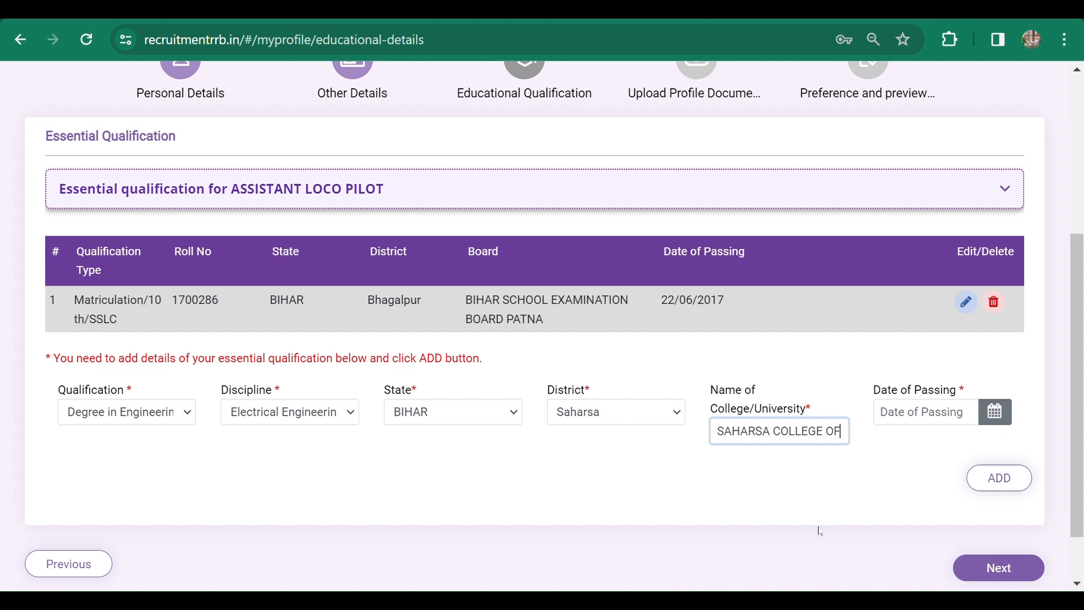
{"action": "type", "text": "ENGINEERING"}
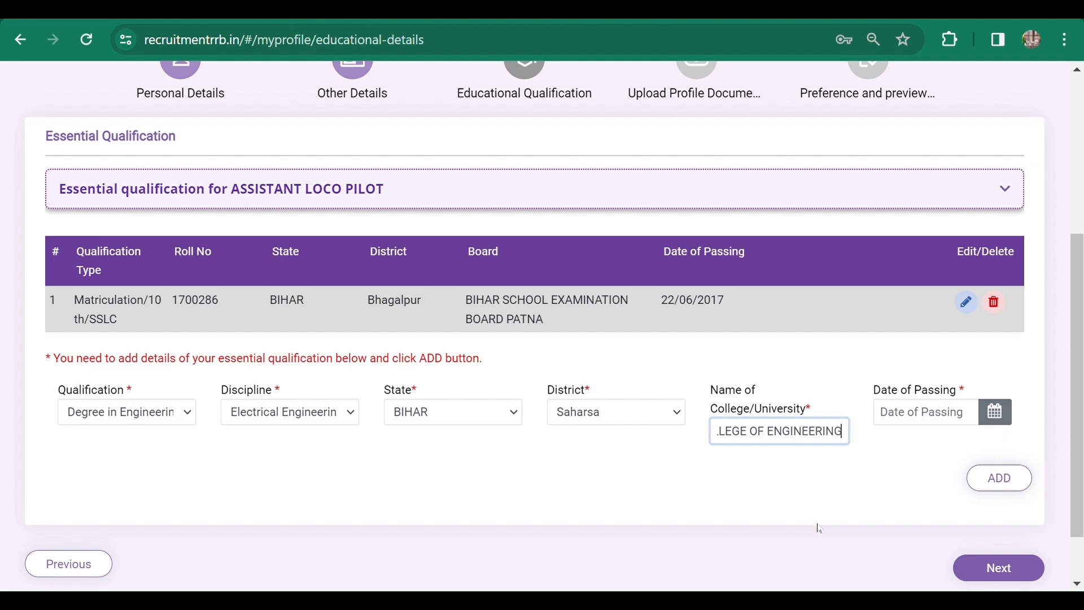
{"action": "type", "text": ","}
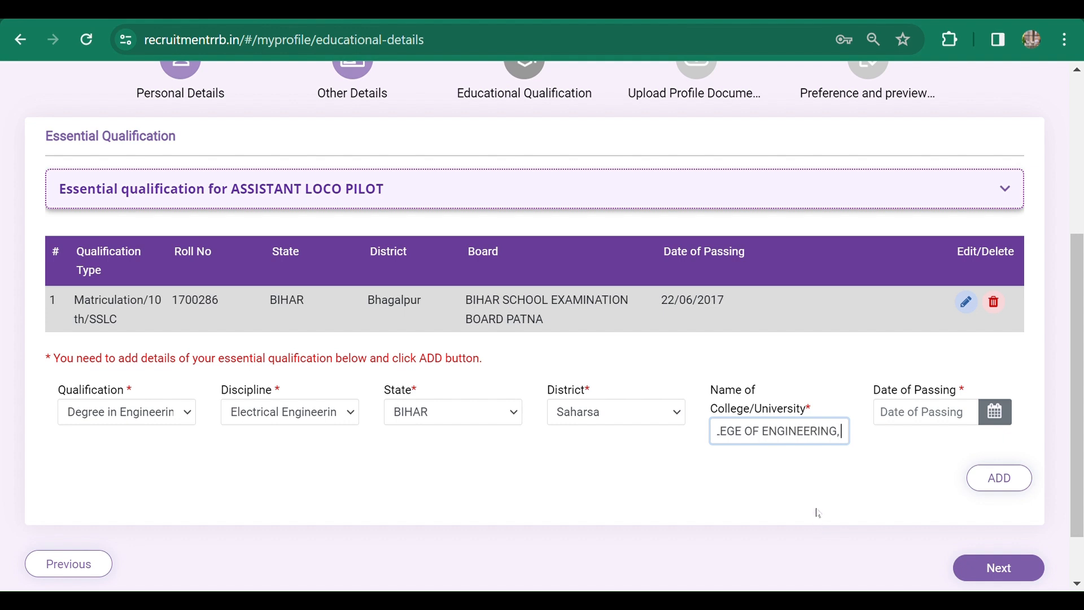
{"action": "type", "text": " SAHARSA"}
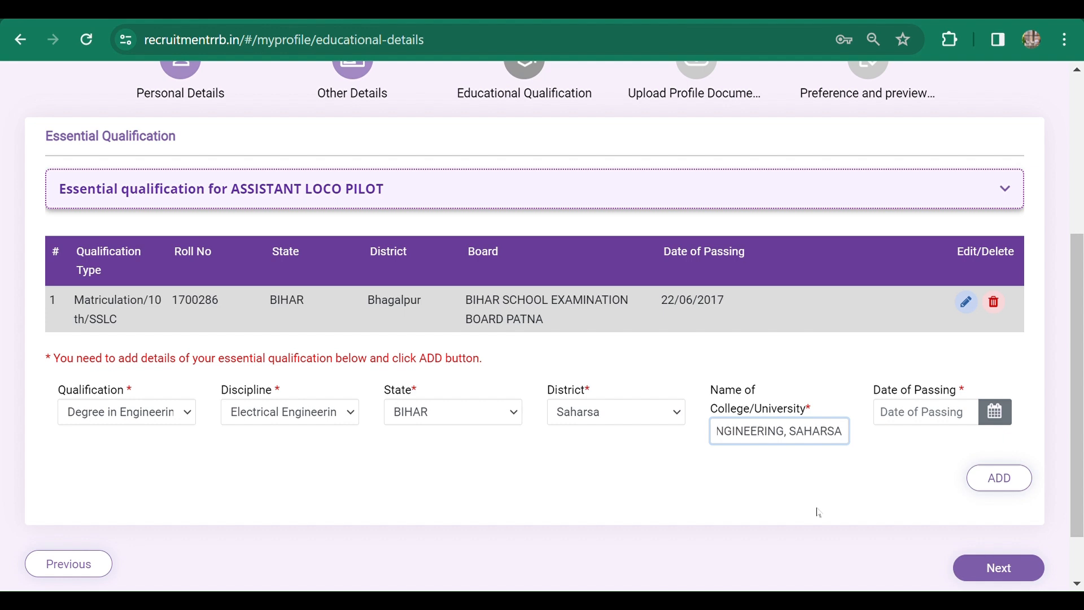
{"action": "left_click", "coordinate": [821, 509]}
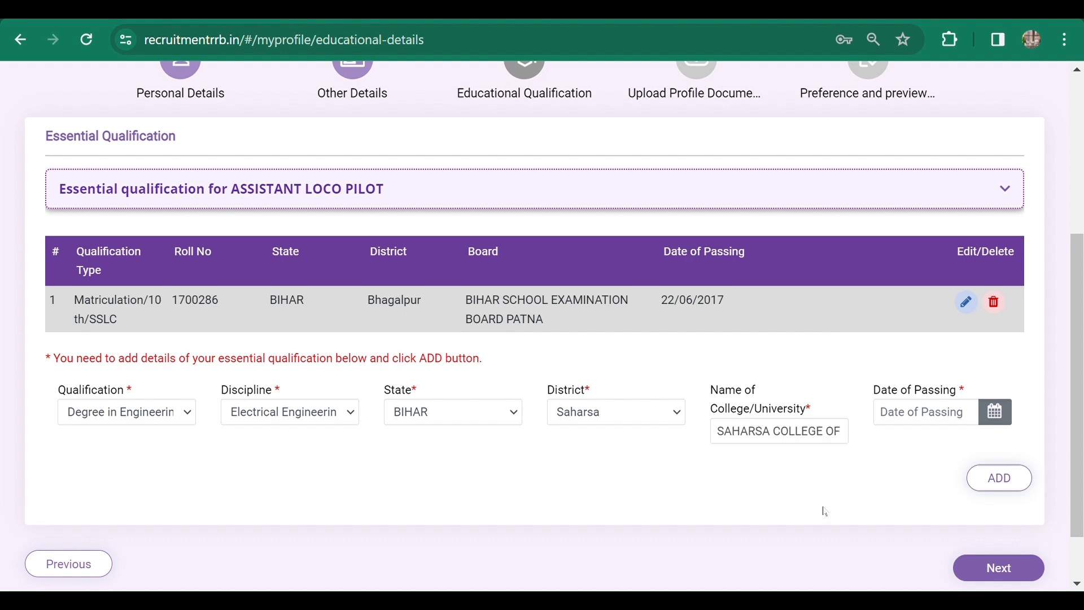
Check the college name entered for the degree through to its end
{"action": "left_click", "coordinate": [755, 435]}
{"action": "key", "text": "Right"}
{"action": "key", "text": "Right"}
{"action": "key", "text": "Right"}
{"action": "key", "text": "Right"}
{"action": "key", "text": "Right"}
{"action": "key", "text": "Right"}
{"action": "key", "text": "Right"}
{"action": "key", "text": "Right"}
{"action": "key", "text": "Right"}
{"action": "key", "text": "Right"}
{"action": "key", "text": "Right"}
{"action": "key", "text": "Right"}
{"action": "key", "text": "Right"}
{"action": "key", "text": "Right"}
{"action": "key", "text": "Right"}
{"action": "key", "text": "Right"}
{"action": "key", "text": "Right"}
{"action": "key", "text": "Right"}
{"action": "key", "text": "Right"}
{"action": "key", "text": "Right"}
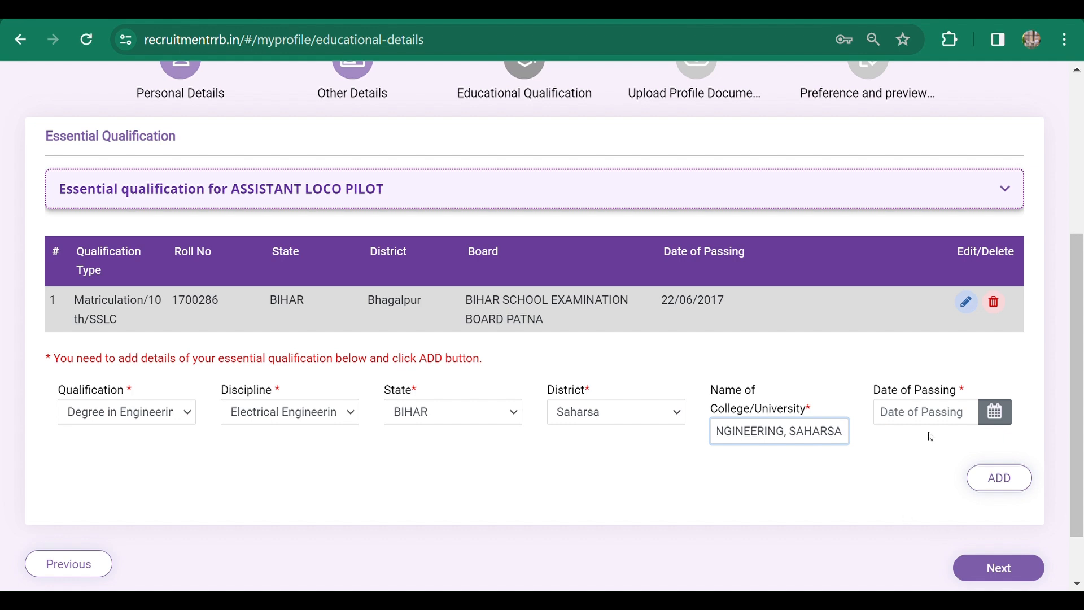
Set the degree's date of passing to 12/09/2023 and add the degree record
{"action": "left_click", "coordinate": [996, 421]}
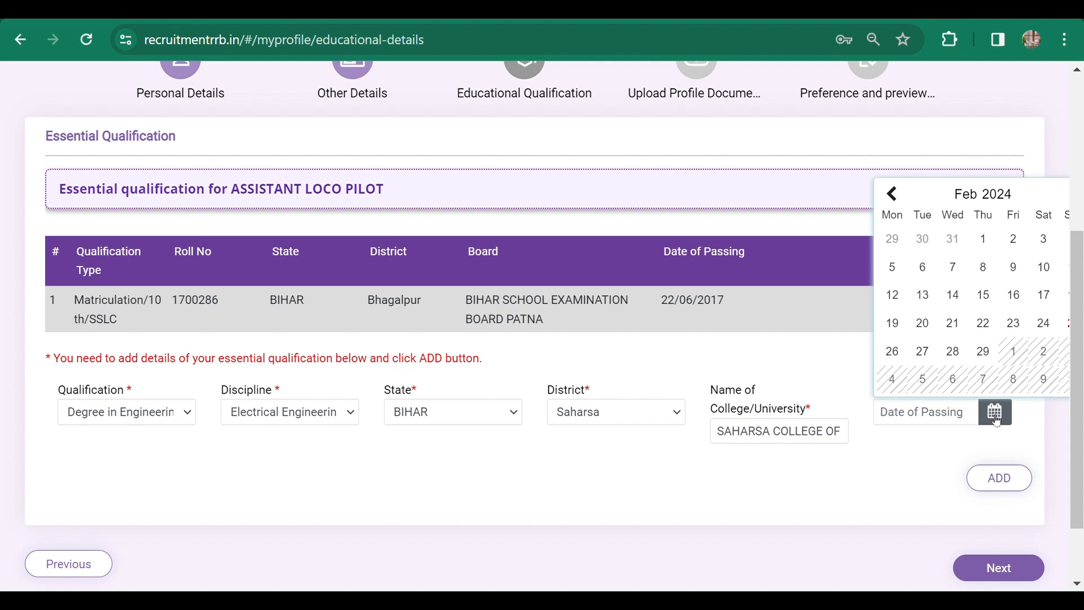
{"action": "left_click", "coordinate": [998, 194]}
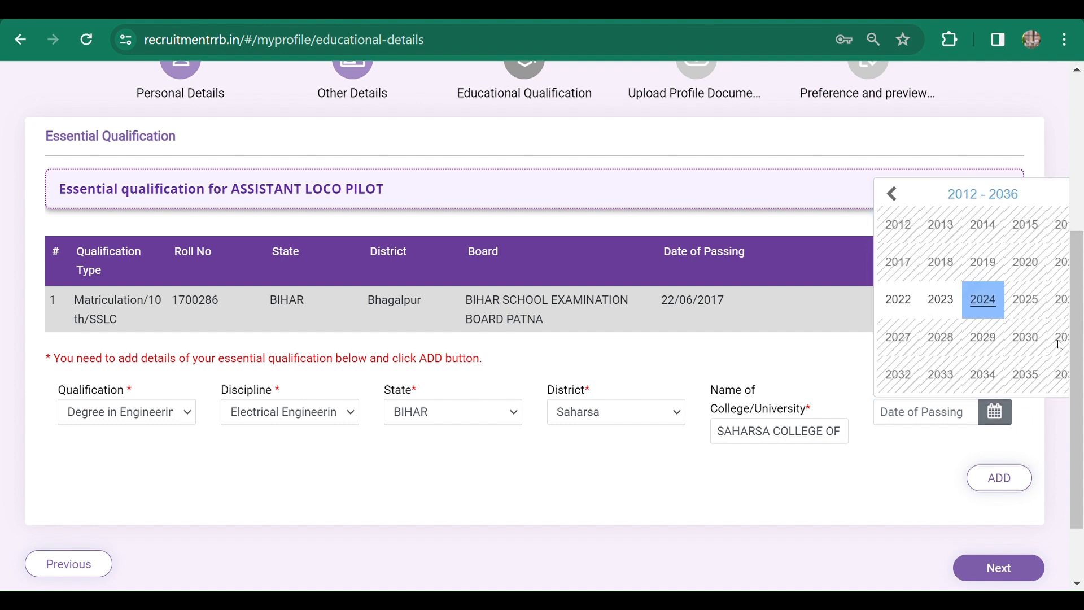
{"action": "left_click", "coordinate": [949, 298]}
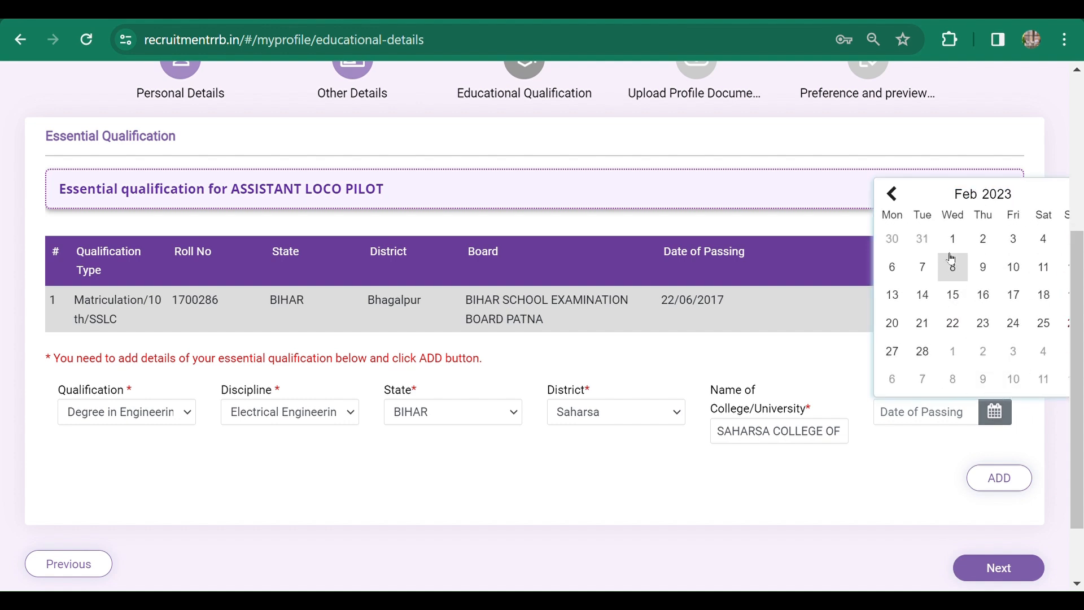
{"action": "left_click", "coordinate": [955, 192]}
{"action": "left_click", "coordinate": [1059, 328]}
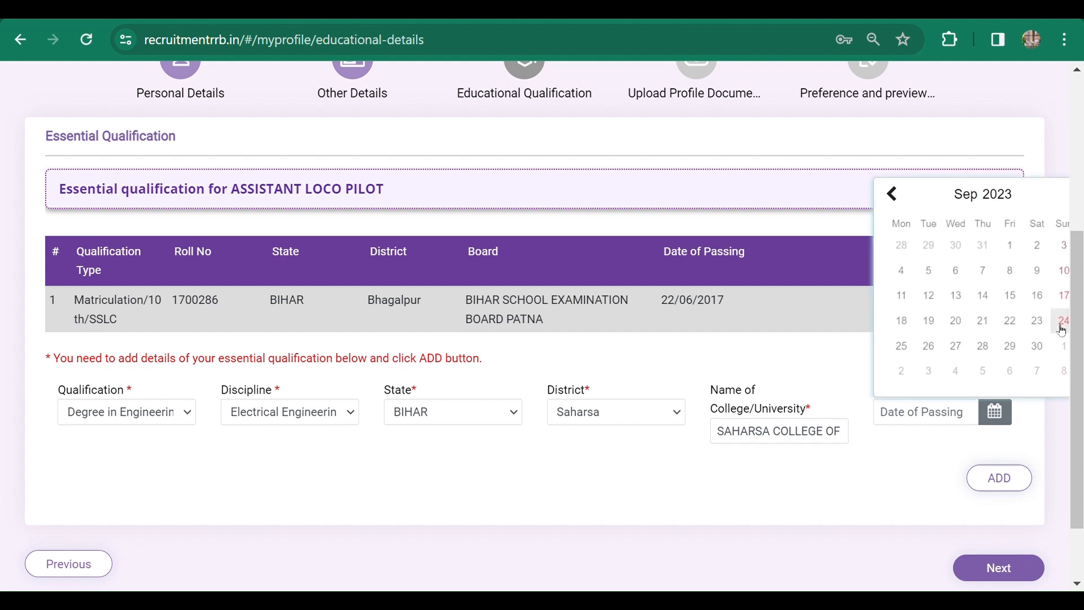
{"action": "left_click", "coordinate": [926, 308]}
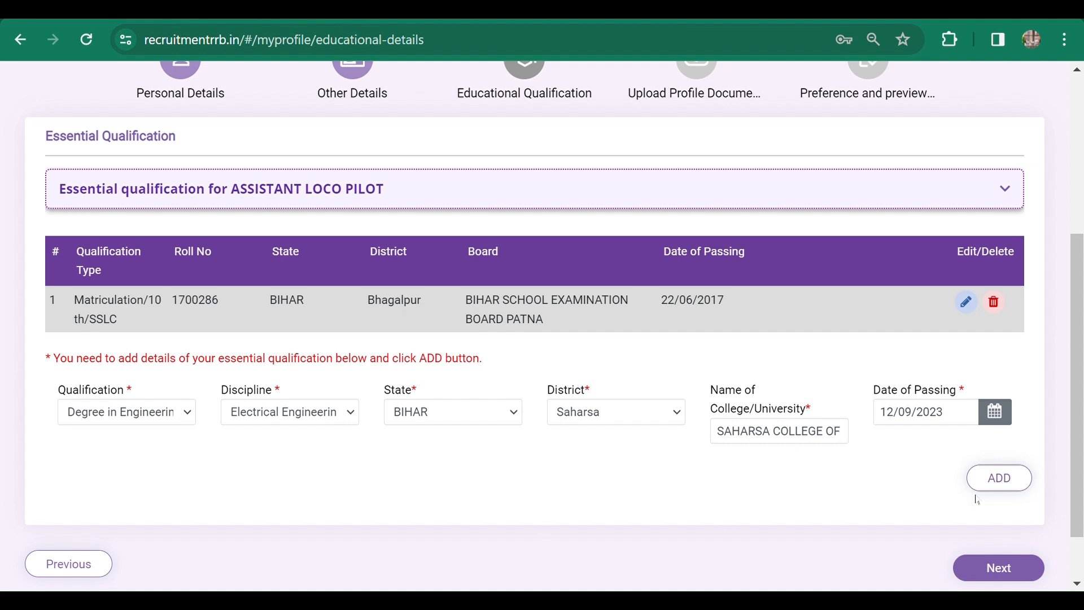
{"action": "left_click", "coordinate": [1004, 485]}
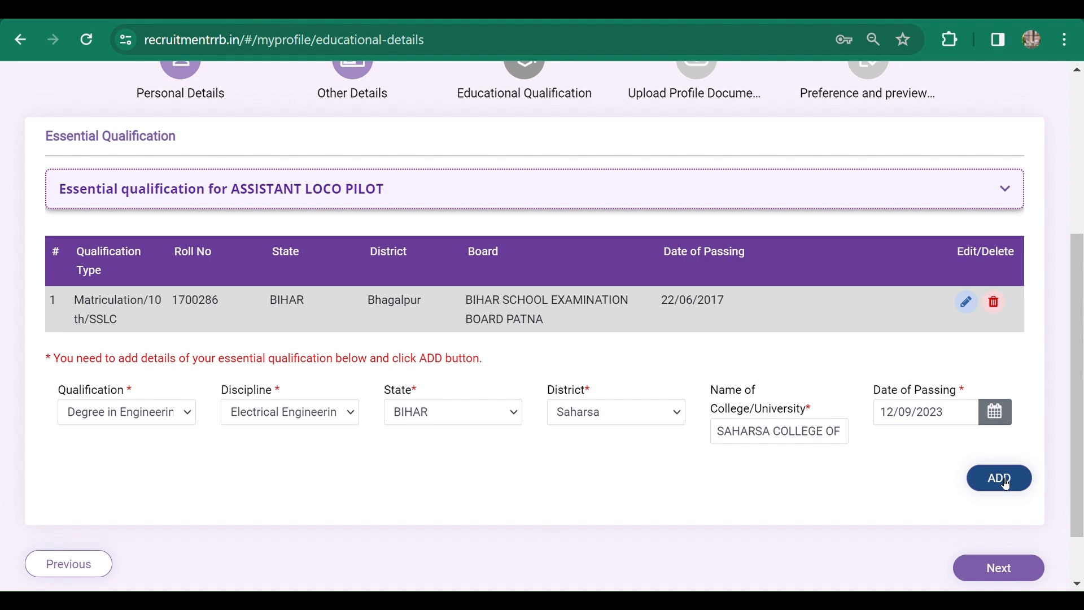
{"action": "left_click", "coordinate": [1006, 485]}
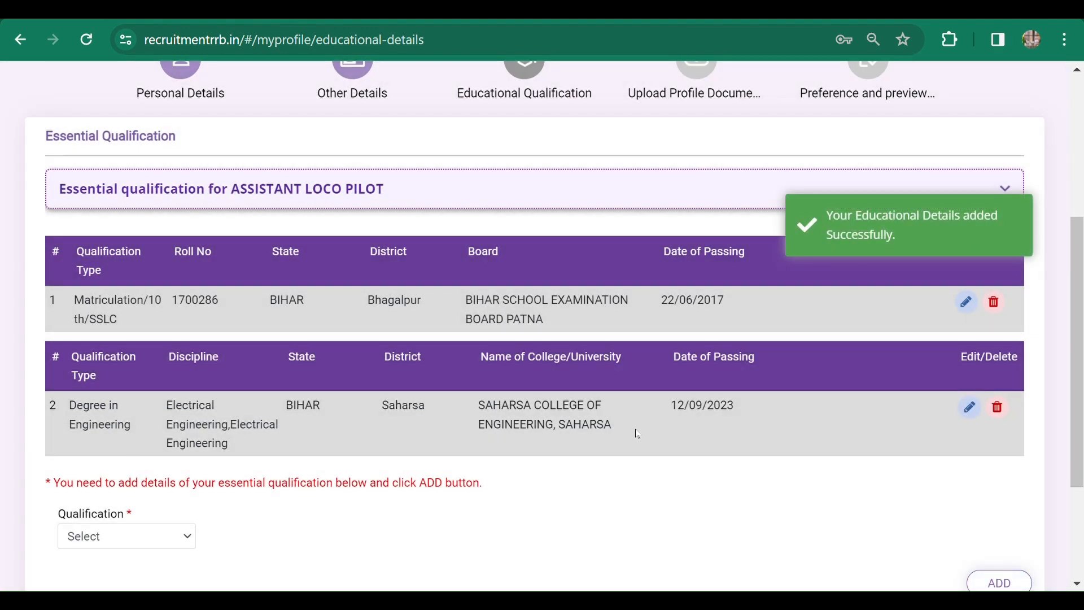
Check the added matriculation and degree records and proceed to the document upload page
{"action": "scroll", "coordinate": [650, 486], "scroll_direction": "down", "scroll_amount": 2}
{"action": "left_click", "coordinate": [171, 448]}
{"action": "scroll", "coordinate": [721, 452], "scroll_direction": "down", "scroll_amount": 2}
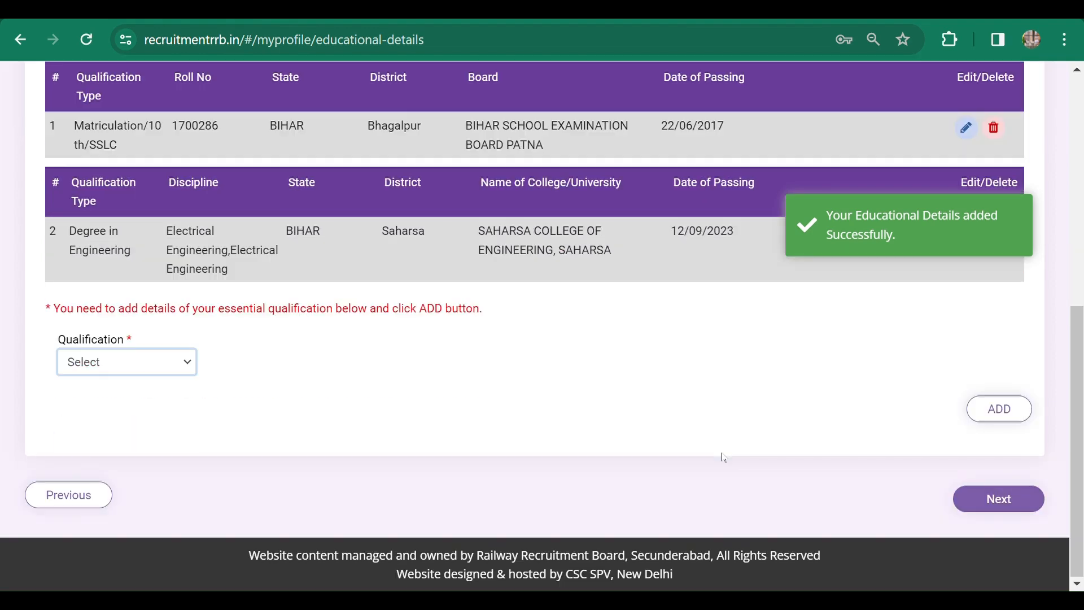
{"action": "scroll", "coordinate": [724, 457], "scroll_direction": "up", "scroll_amount": 4}
{"action": "scroll", "coordinate": [723, 456], "scroll_direction": "down", "scroll_amount": 2}
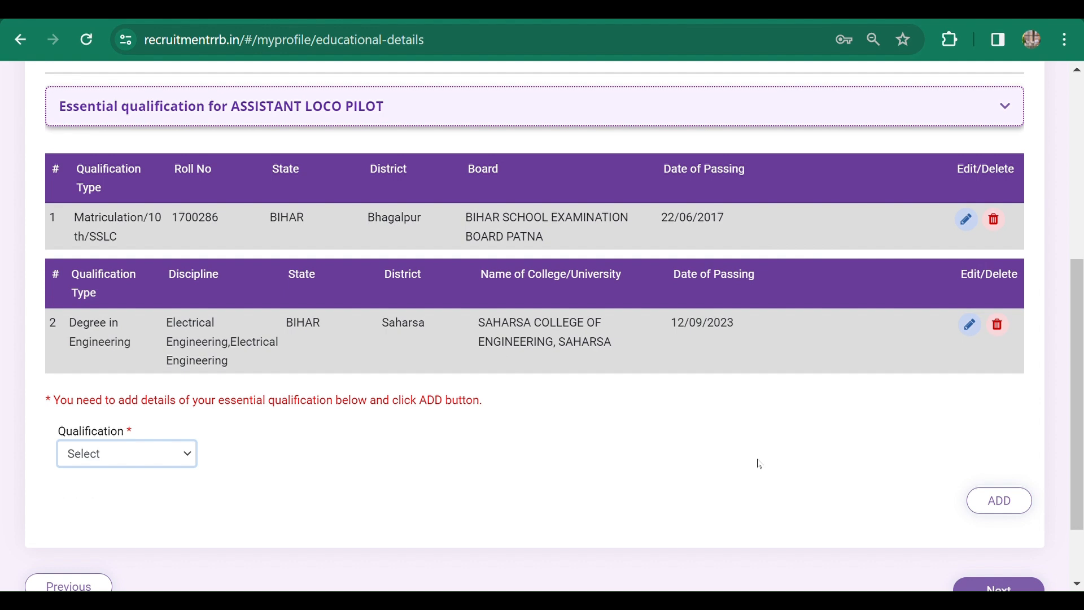
{"action": "scroll", "coordinate": [758, 461], "scroll_direction": "down", "scroll_amount": 2}
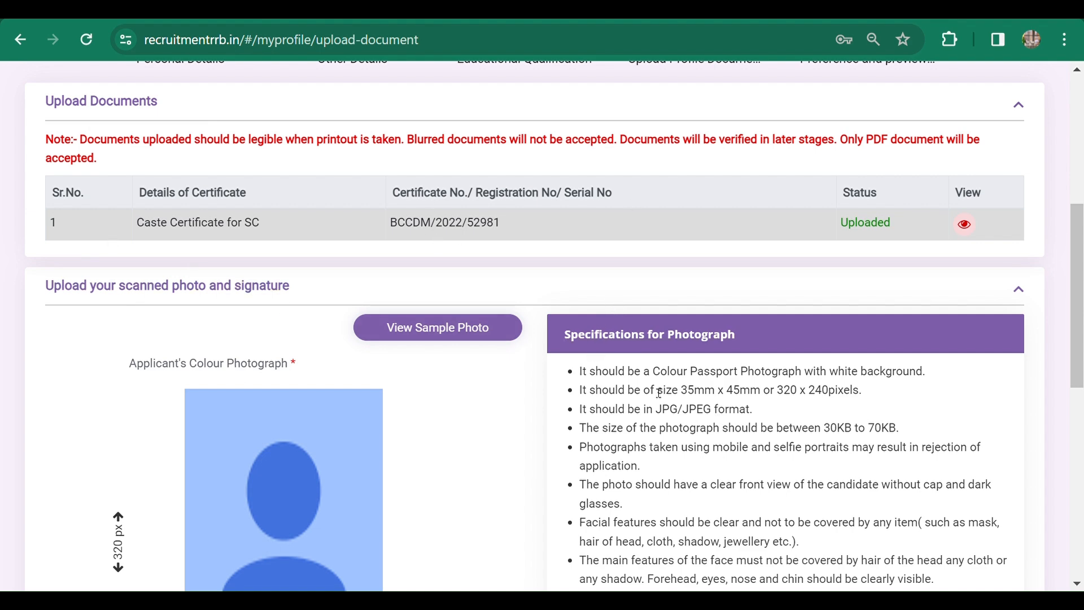
Examine the specifications for the applicant's colour photograph and signature image on the upload page
{"action": "scroll", "coordinate": [660, 393], "scroll_direction": "down", "scroll_amount": 3}
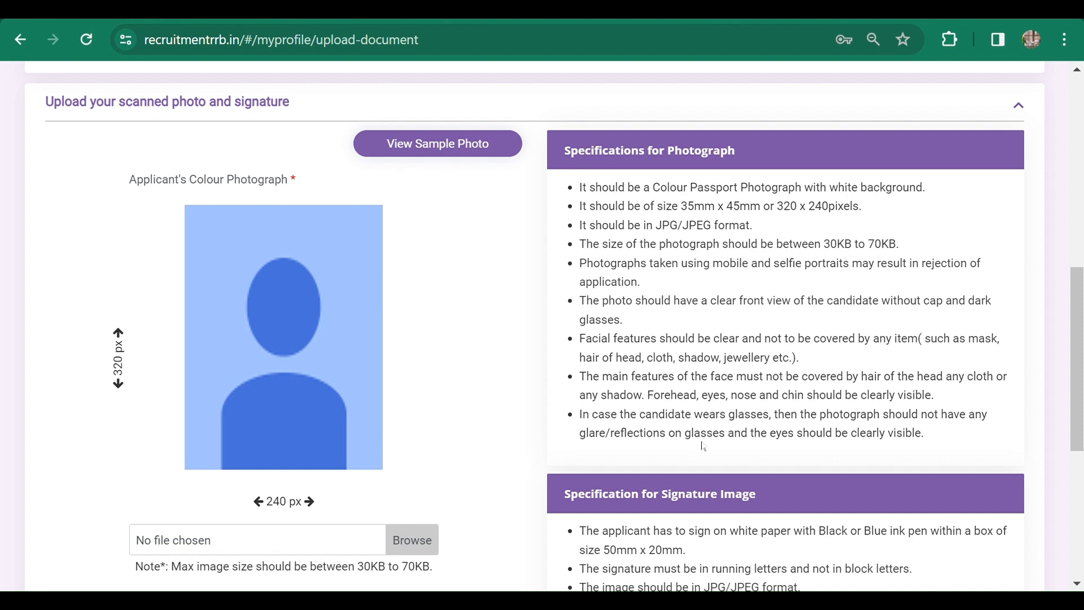
{"action": "scroll", "coordinate": [737, 444], "scroll_direction": "down", "scroll_amount": 6}
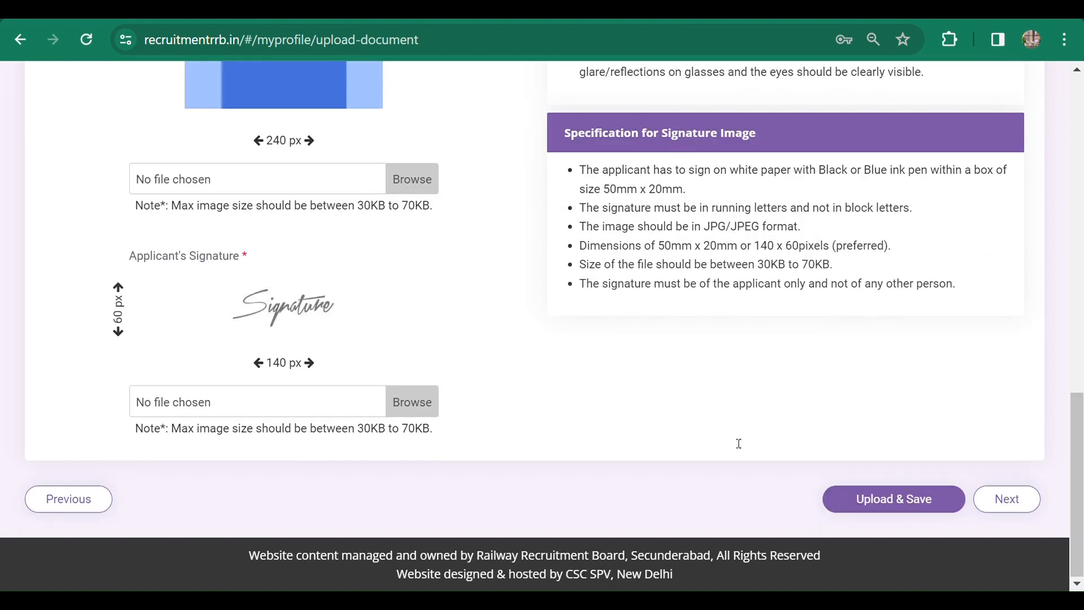
{"action": "scroll", "coordinate": [737, 442], "scroll_direction": "up", "scroll_amount": 8}
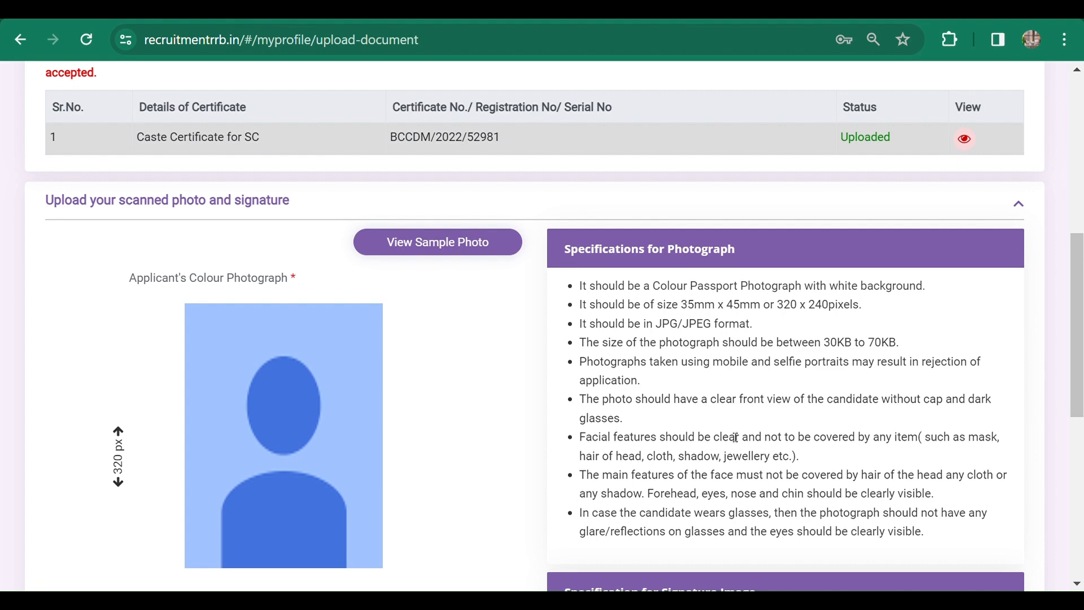
{"action": "scroll", "coordinate": [735, 438], "scroll_direction": "down", "scroll_amount": 3}
{"action": "scroll", "coordinate": [422, 460], "scroll_direction": "down", "scroll_amount": 3}
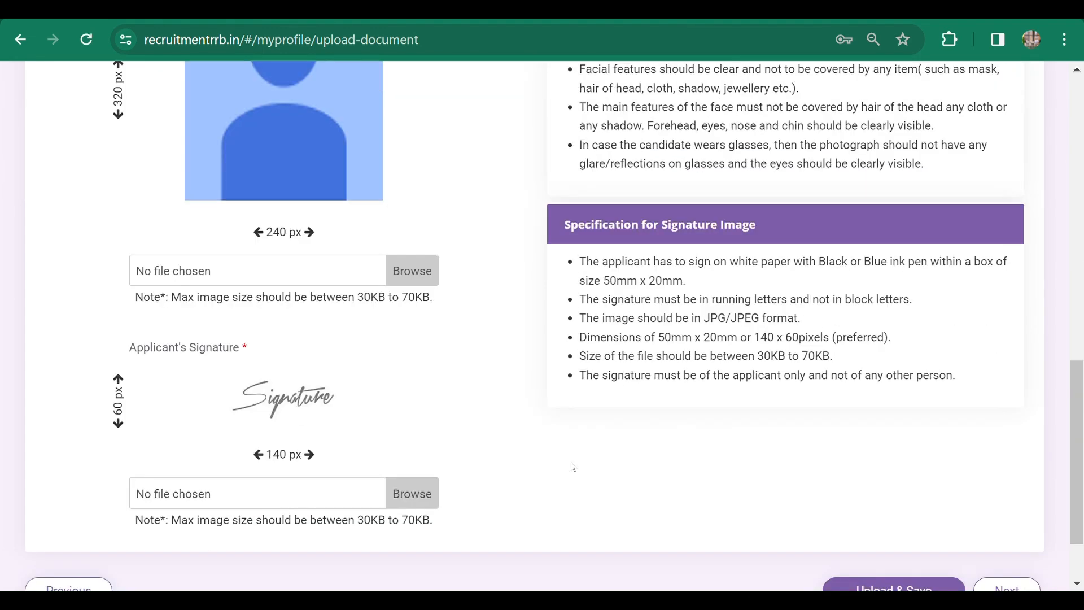
{"action": "scroll", "coordinate": [564, 483], "scroll_direction": "up", "scroll_amount": 3}
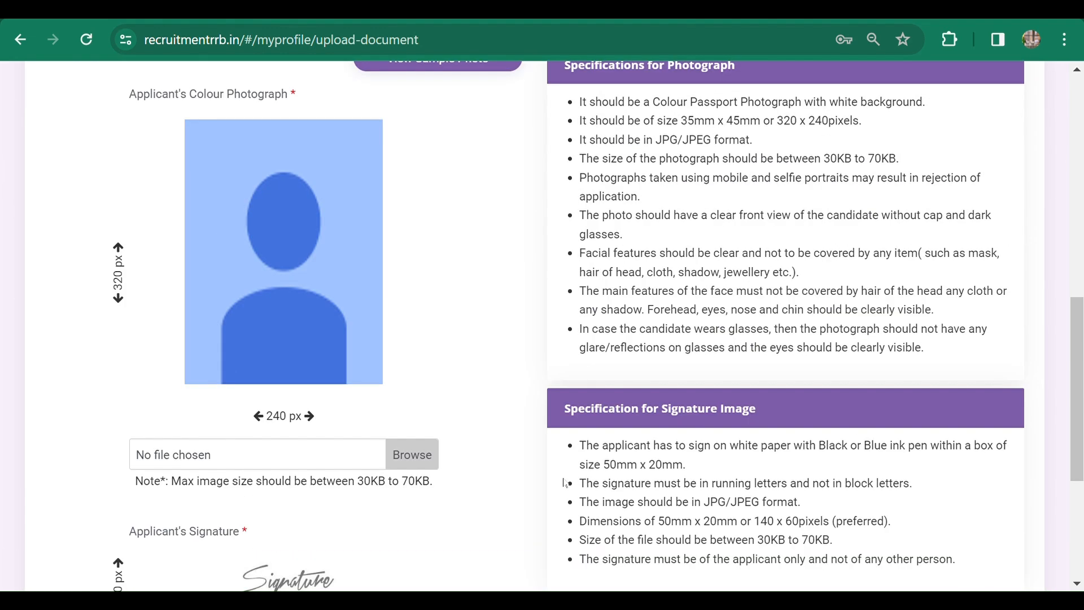
{"action": "scroll", "coordinate": [567, 463], "scroll_direction": "up", "scroll_amount": 2}
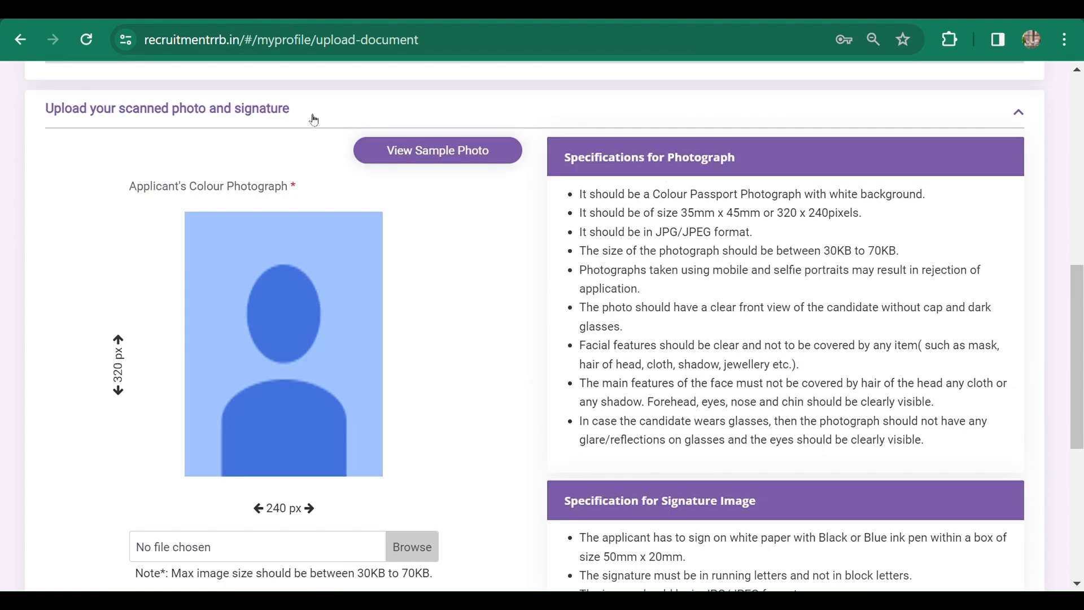
Open imResizer's Resize image to 20 kb page in a new browser tab and look over its upload area
{"action": "key", "text": "ctrl+t"}
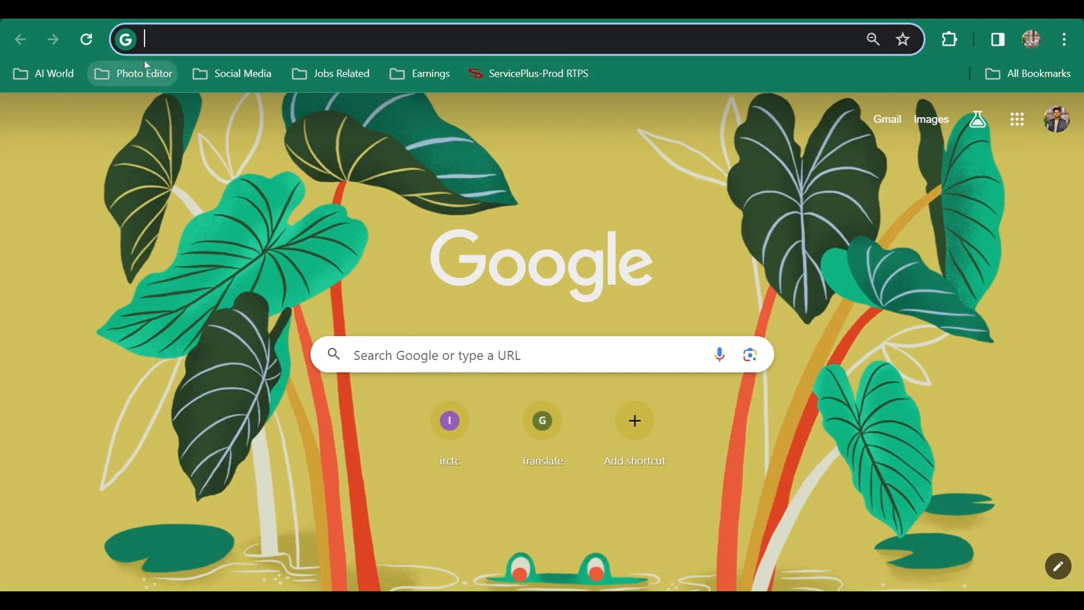
{"action": "left_click", "coordinate": [148, 77]}
{"action": "left_click", "coordinate": [181, 166]}
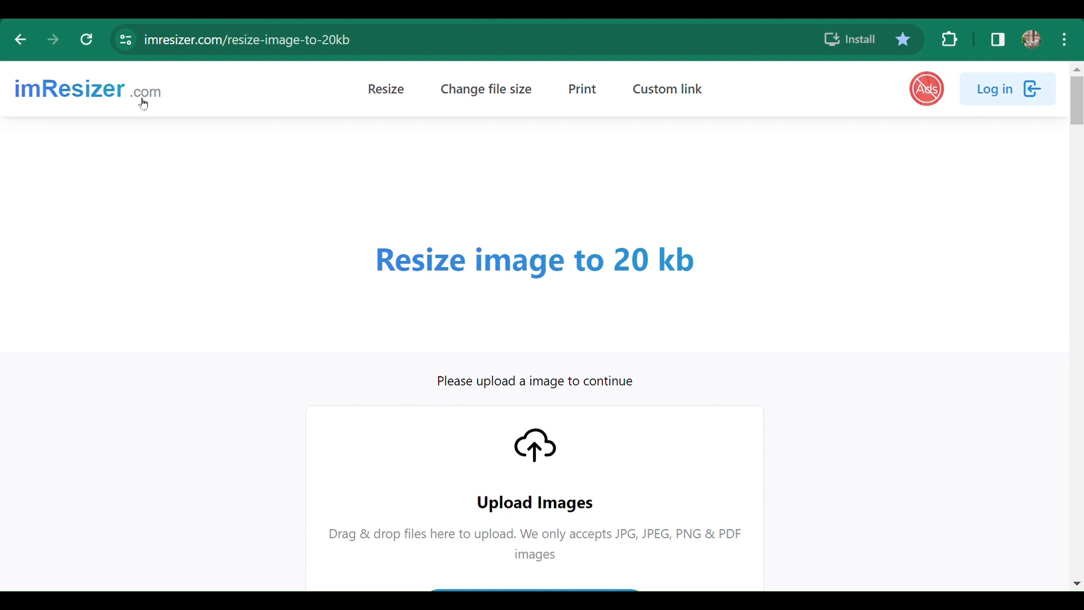
{"action": "scroll", "coordinate": [783, 469], "scroll_direction": "down", "scroll_amount": 3}
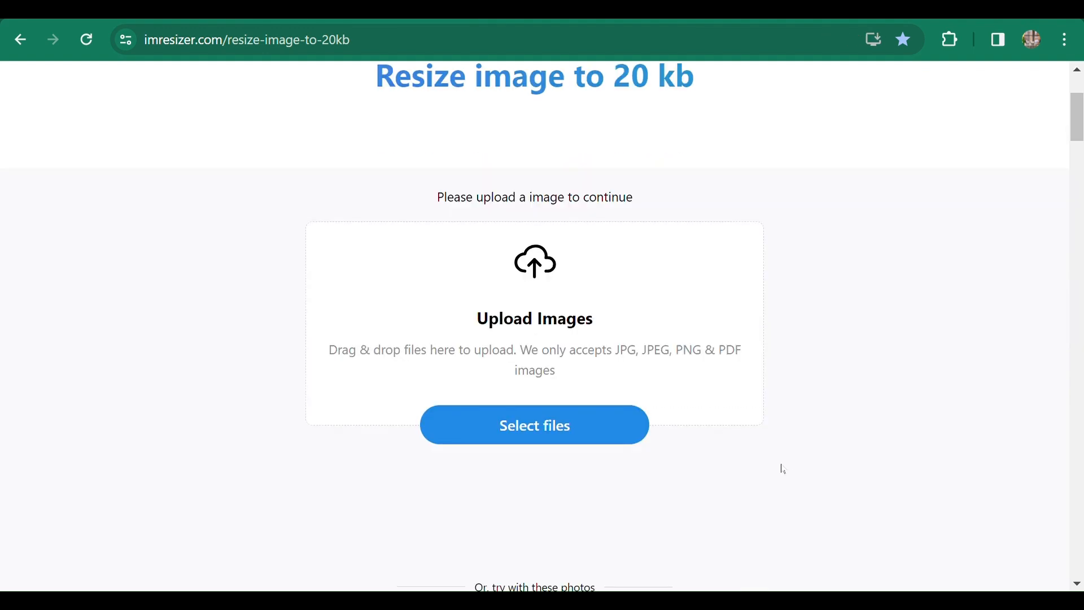
{"action": "scroll", "coordinate": [788, 454], "scroll_direction": "up", "scroll_amount": 3}
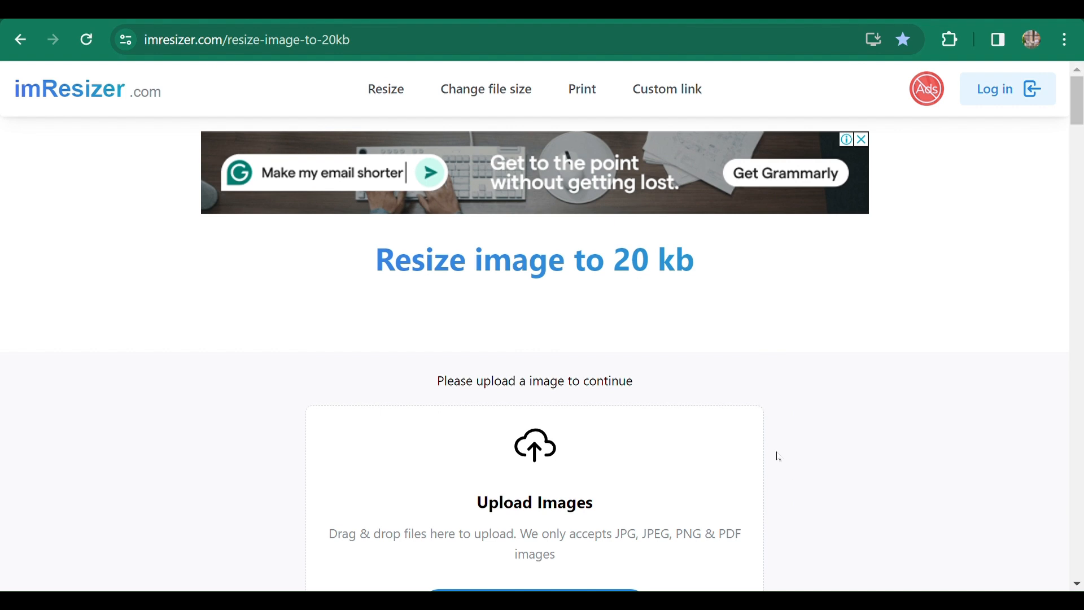
{"action": "scroll", "coordinate": [777, 455], "scroll_direction": "down", "scroll_amount": 2}
{"action": "scroll", "coordinate": [774, 450], "scroll_direction": "up", "scroll_amount": 2}
Return to the RRB application and select Electrician as the exam trade for Part B of CBT-2
{"action": "key", "text": "ctrl+Tab"}
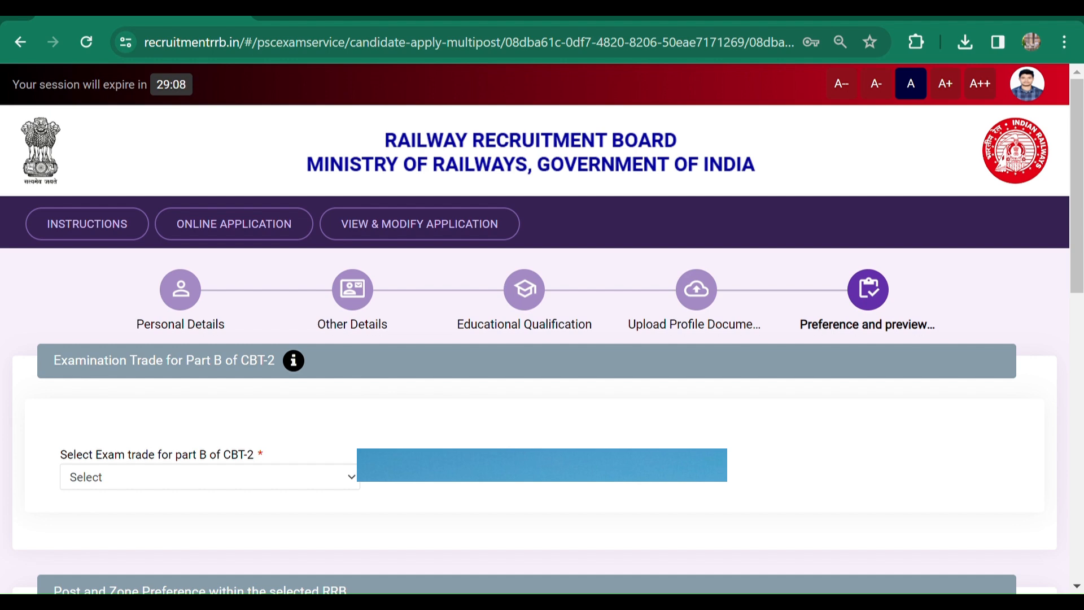
{"action": "scroll", "coordinate": [542, 328], "scroll_direction": "down", "scroll_amount": 3}
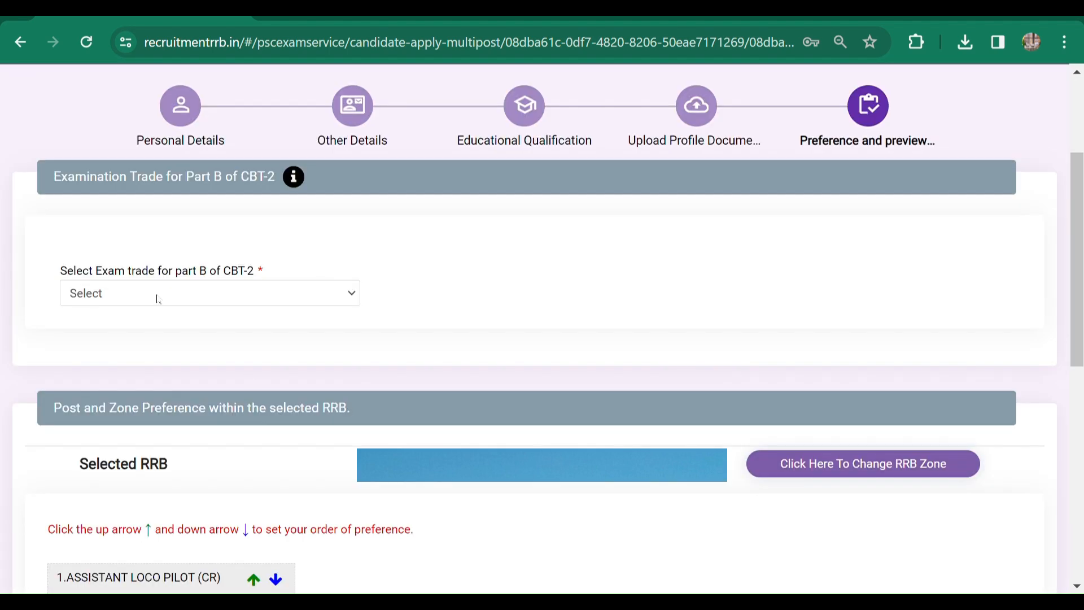
{"action": "left_click", "coordinate": [159, 295]}
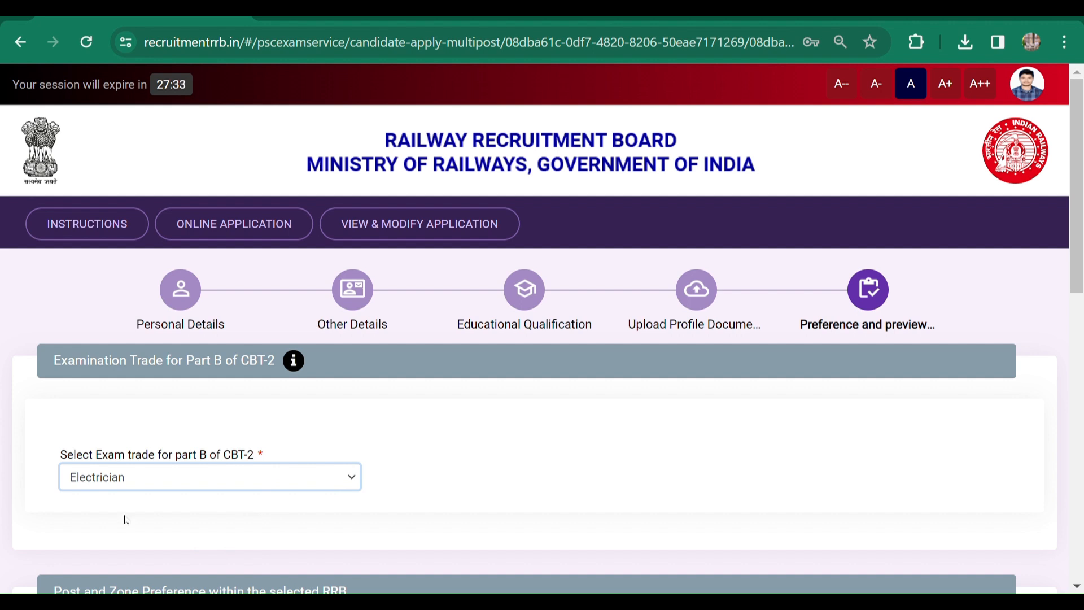
Set the post preference order with ASSISTANT LOCO PILOT (SECR) first and ASSISTANT LOCO PILOT (CR) second
{"action": "scroll", "coordinate": [125, 518], "scroll_direction": "down", "scroll_amount": 10}
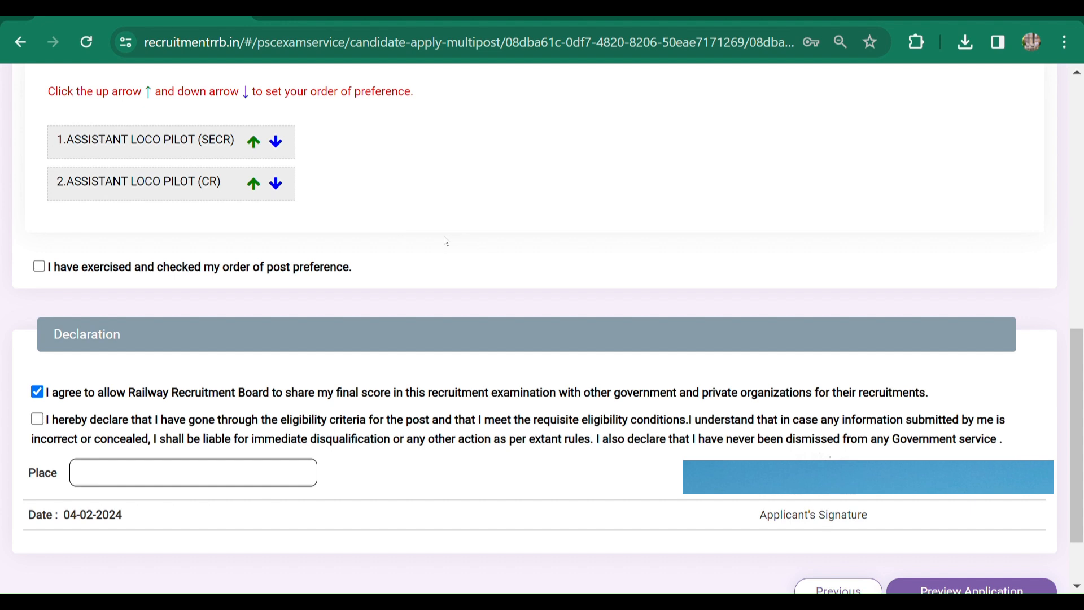
{"action": "left_click", "coordinate": [255, 186]}
{"action": "left_click", "coordinate": [277, 146]}
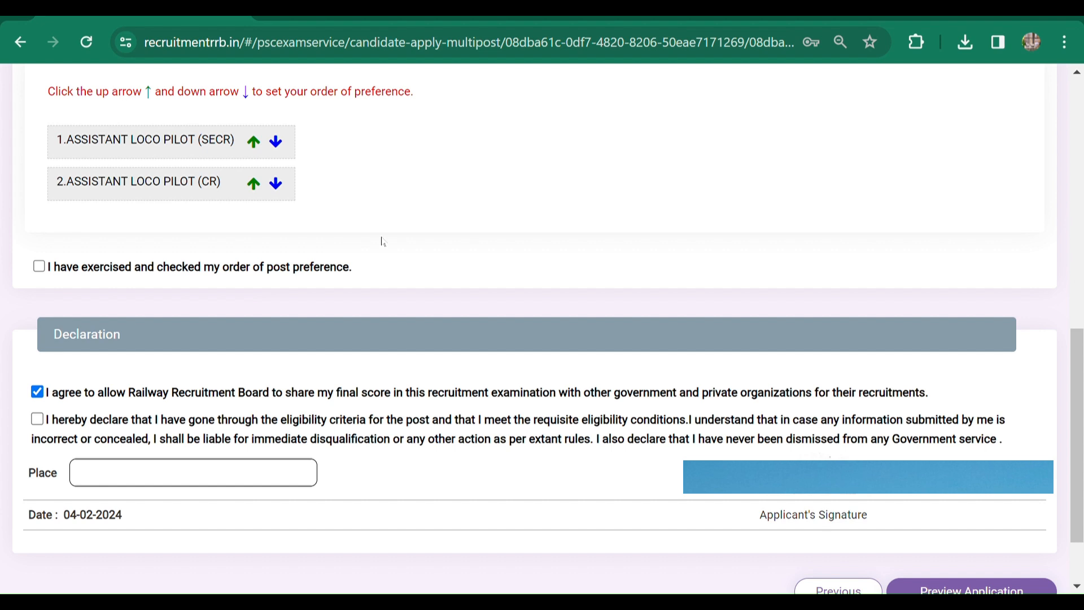
Confirm the checked post preference order and the eligibility declaration, and preview the application
{"action": "left_click", "coordinate": [39, 266]}
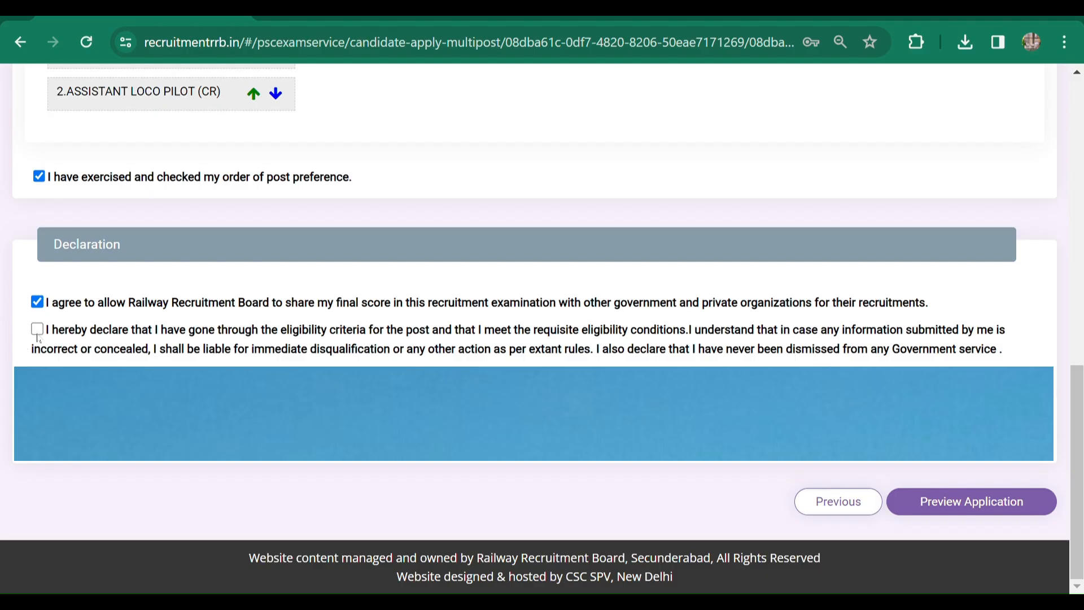
{"action": "left_click", "coordinate": [37, 329]}
{"action": "left_click", "coordinate": [968, 507]}
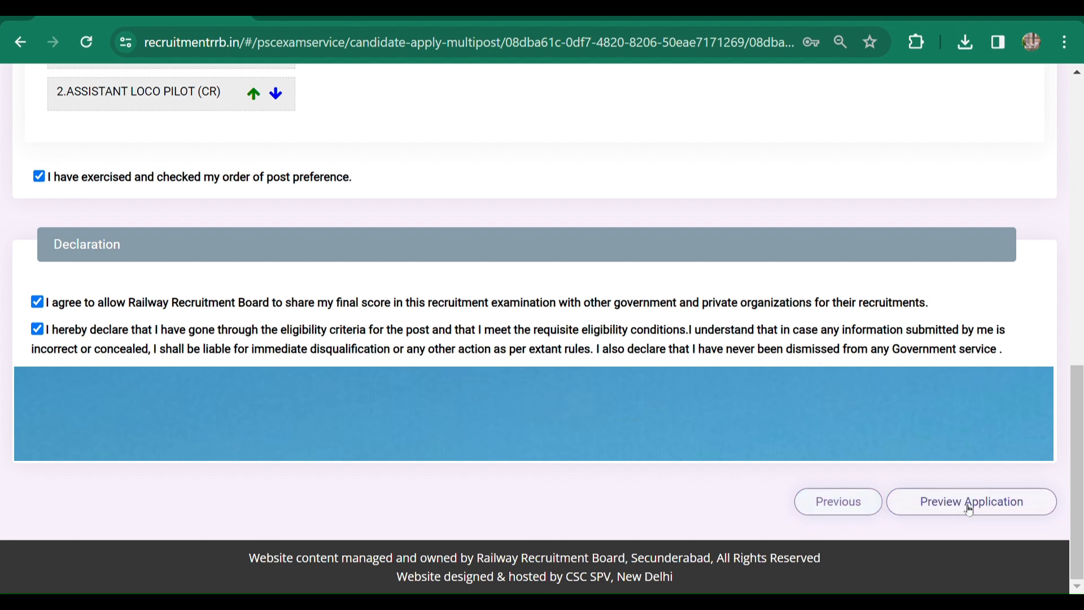